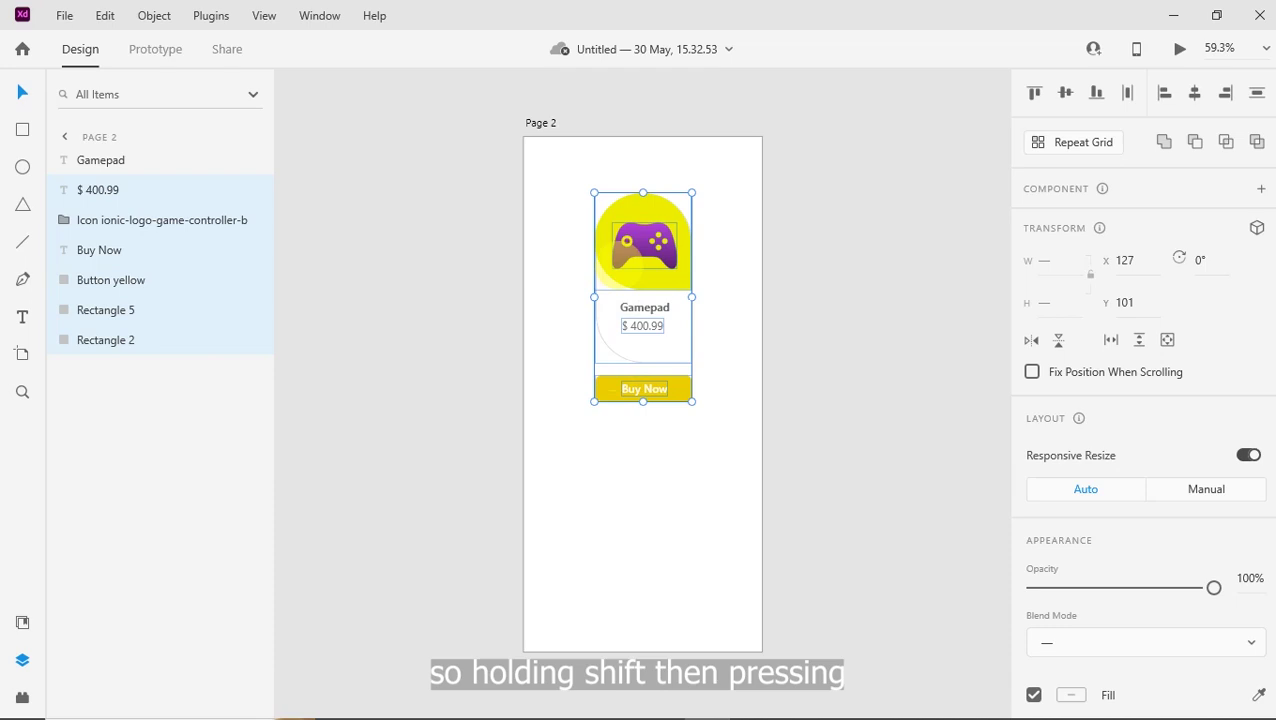
Make the selected card layers into Component 3 – 1 with Ctrl+K and expand its layers
key(ctrl+k)
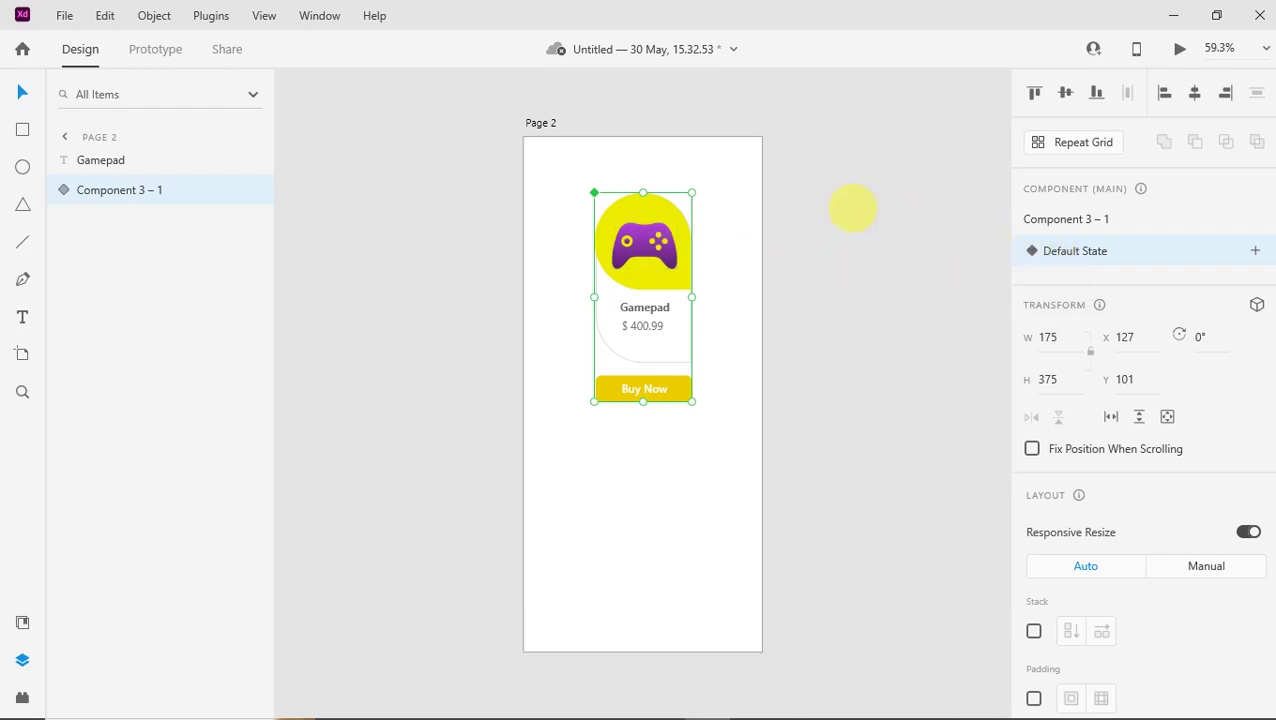
mouse_move(119, 190)
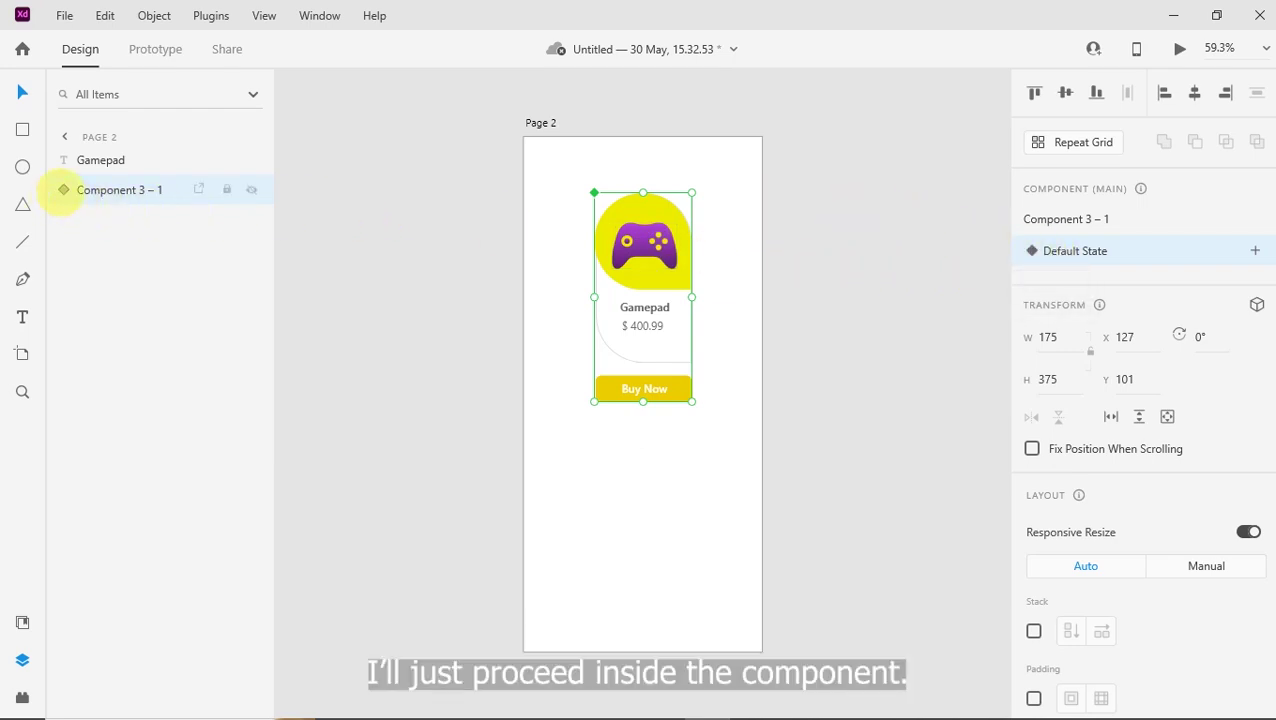
click(63, 190)
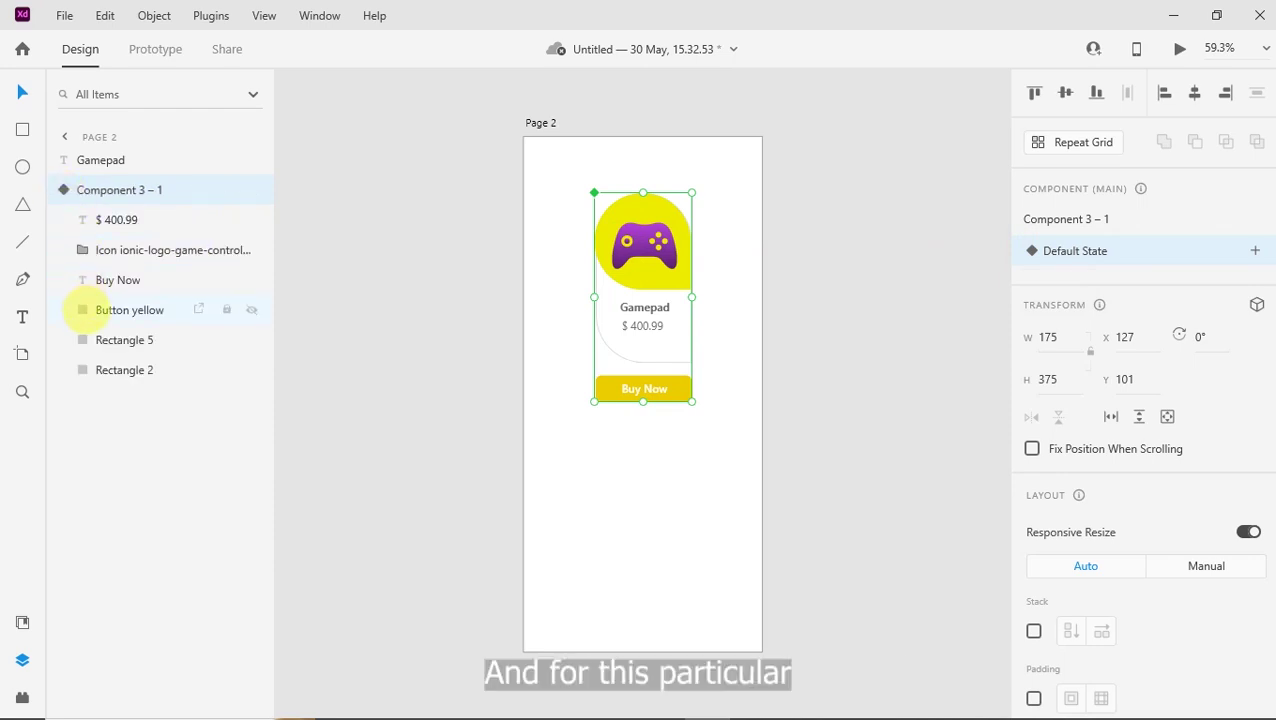
Duplicate the Button yellow shape and mask both copies together with Mask with Shape
click(84, 312)
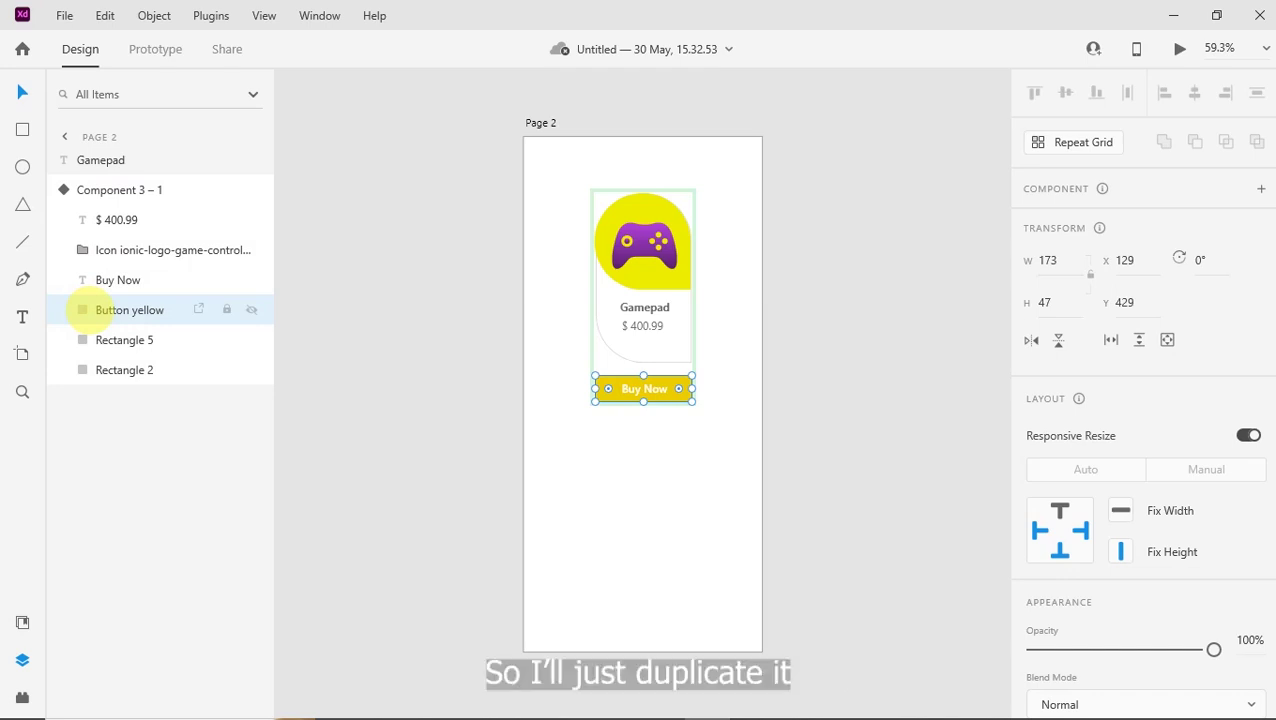
key(ctrl+d)
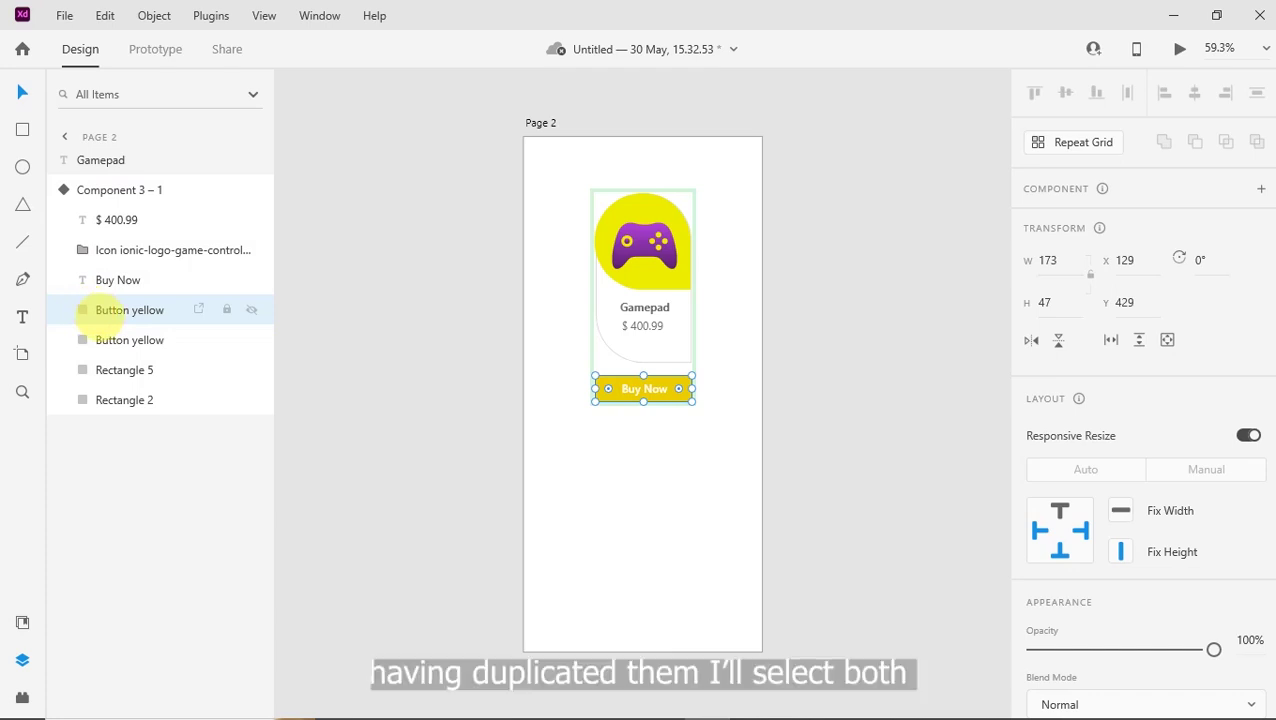
shift+click(100, 338)
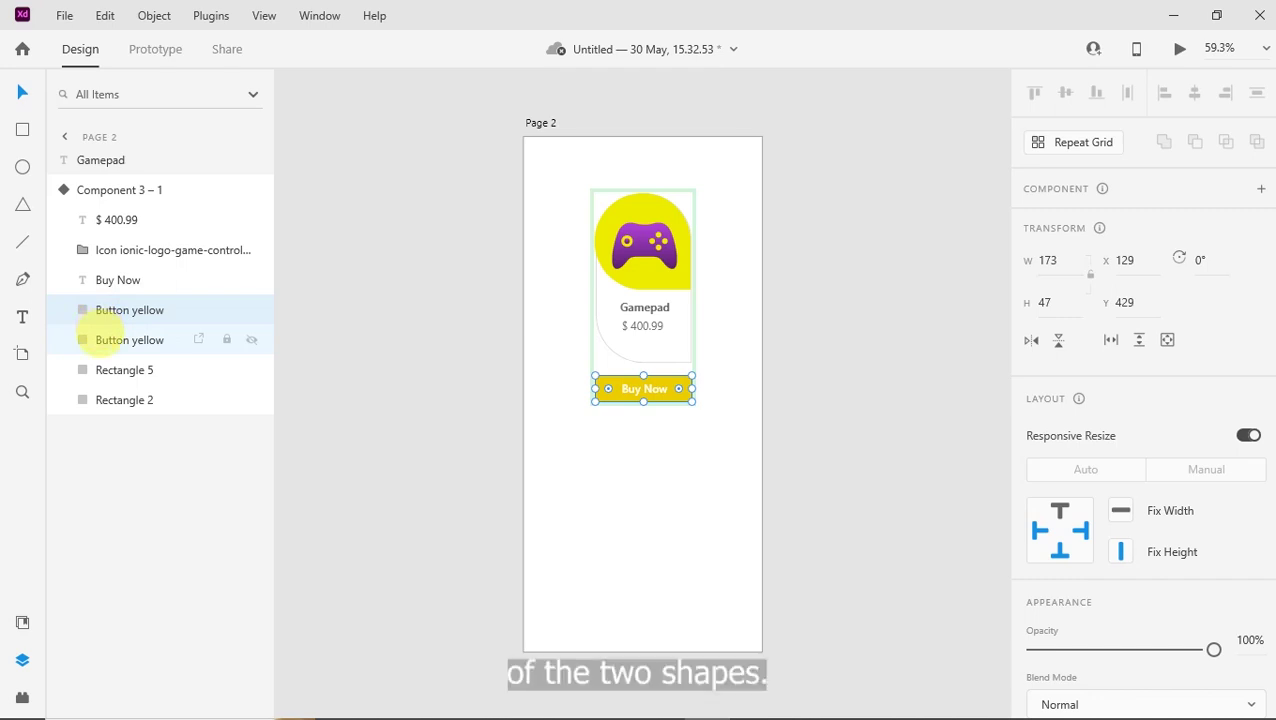
click(101, 336)
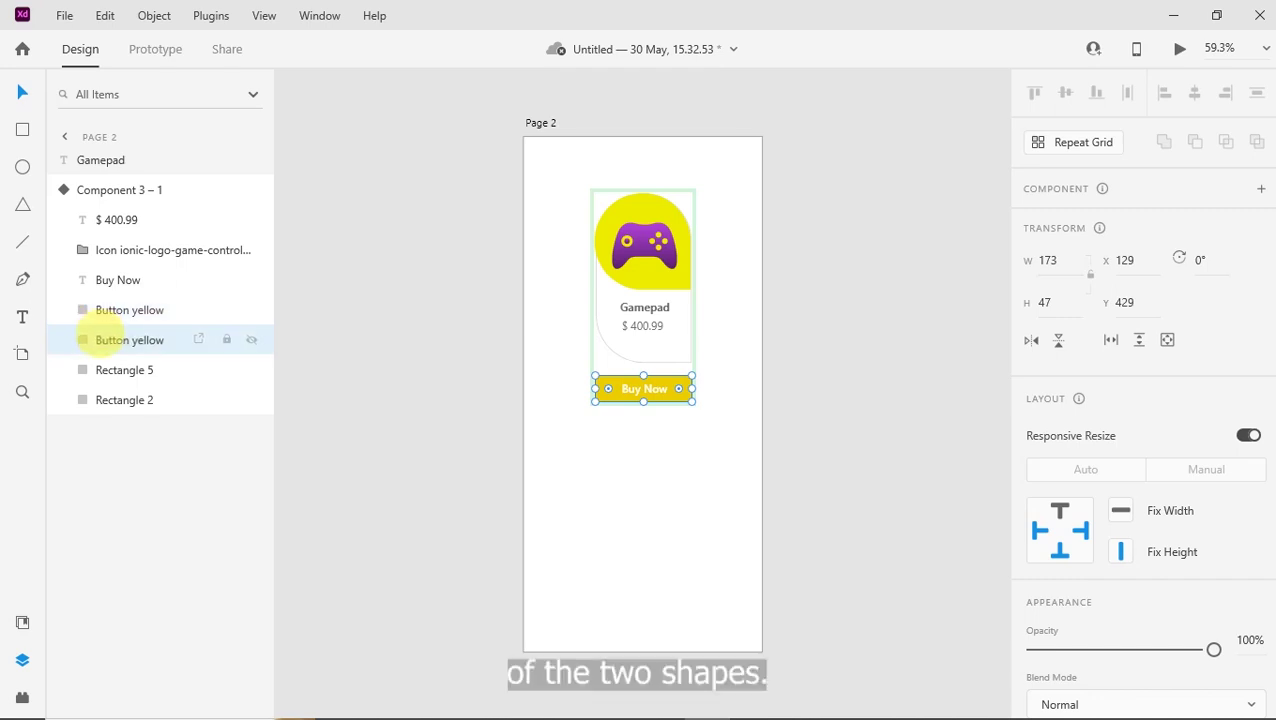
shift+click(110, 312)
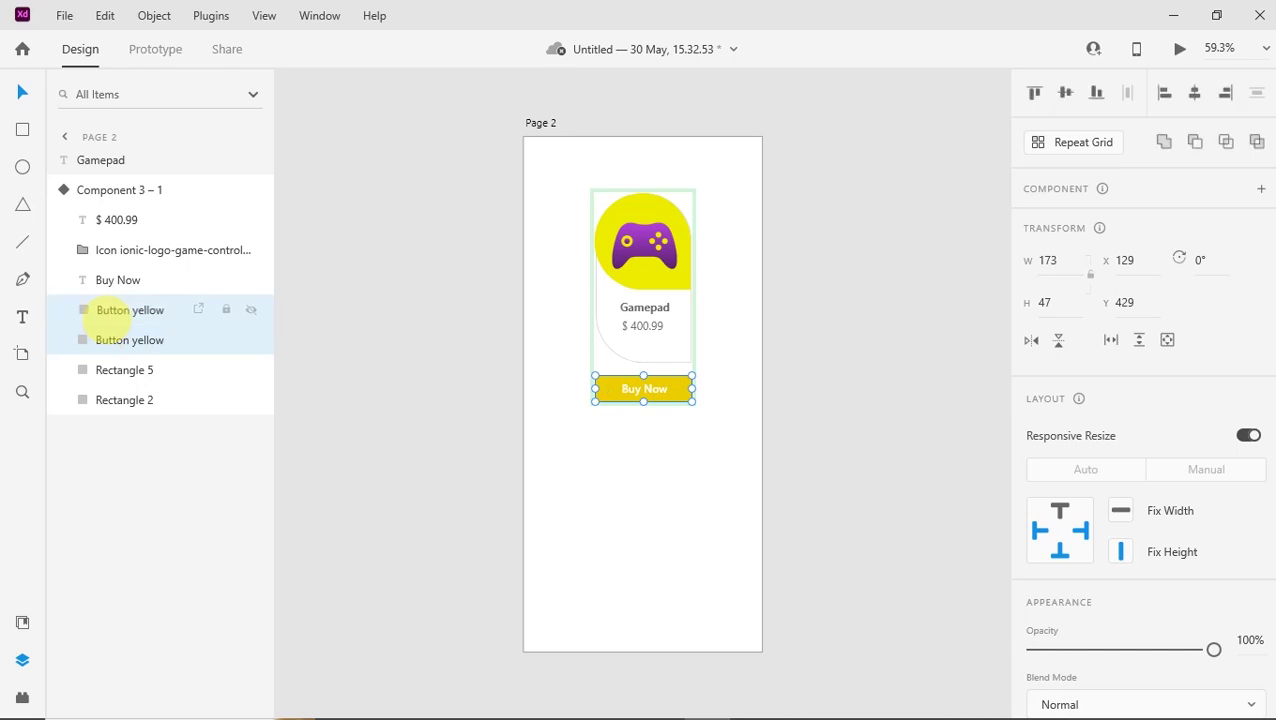
right_click(110, 315)
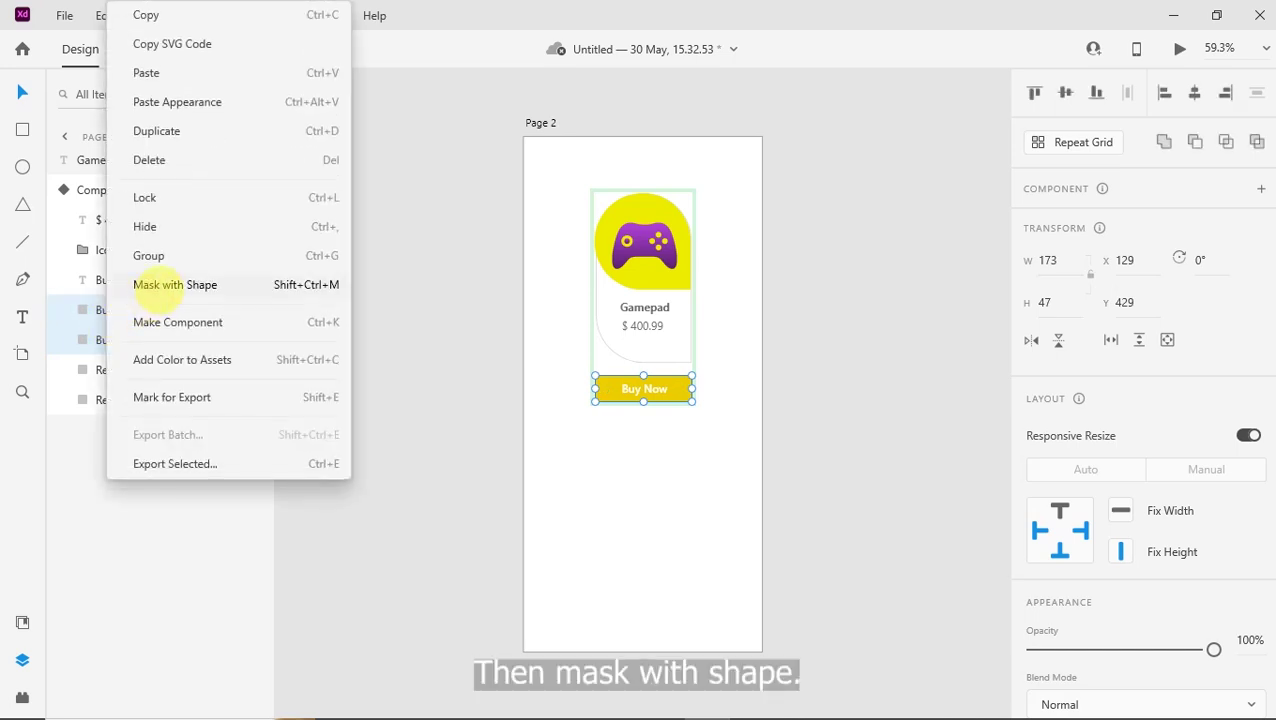
click(158, 285)
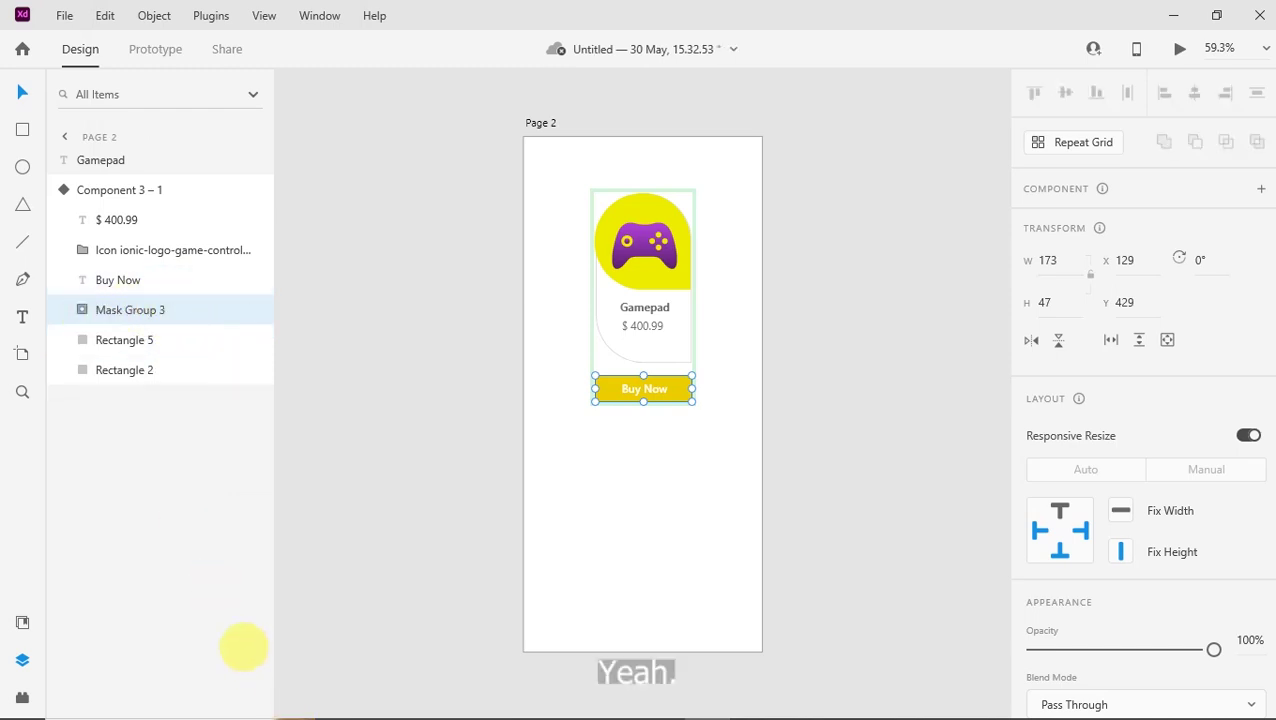
Duplicate the button shape inside Mask Group 3 and rename the third copy 'Mask'
click(82, 310)
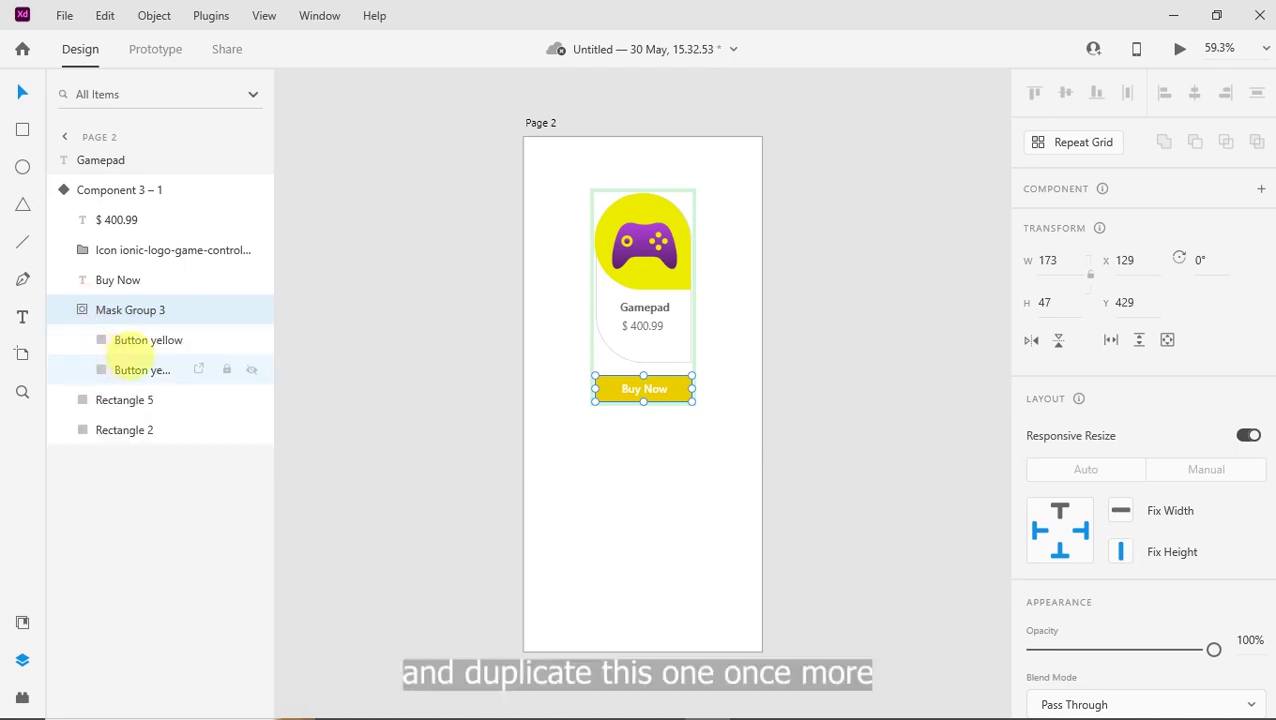
click(141, 340)
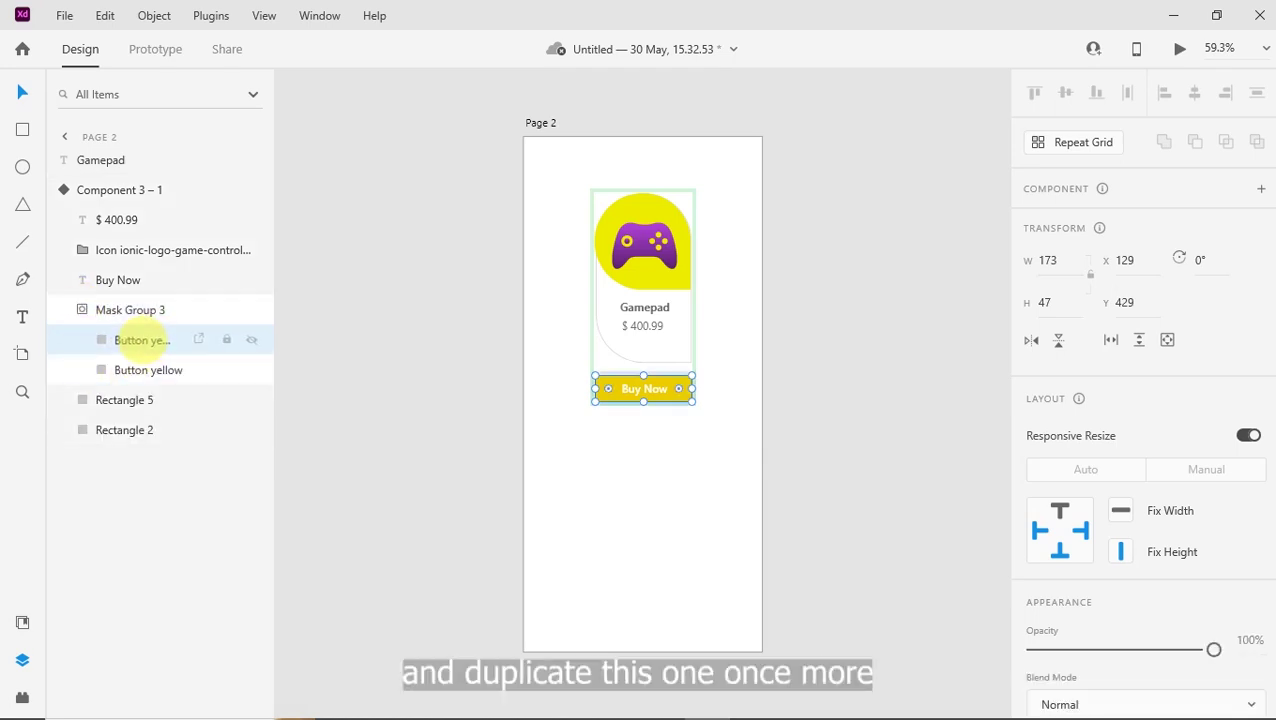
key(ctrl+d)
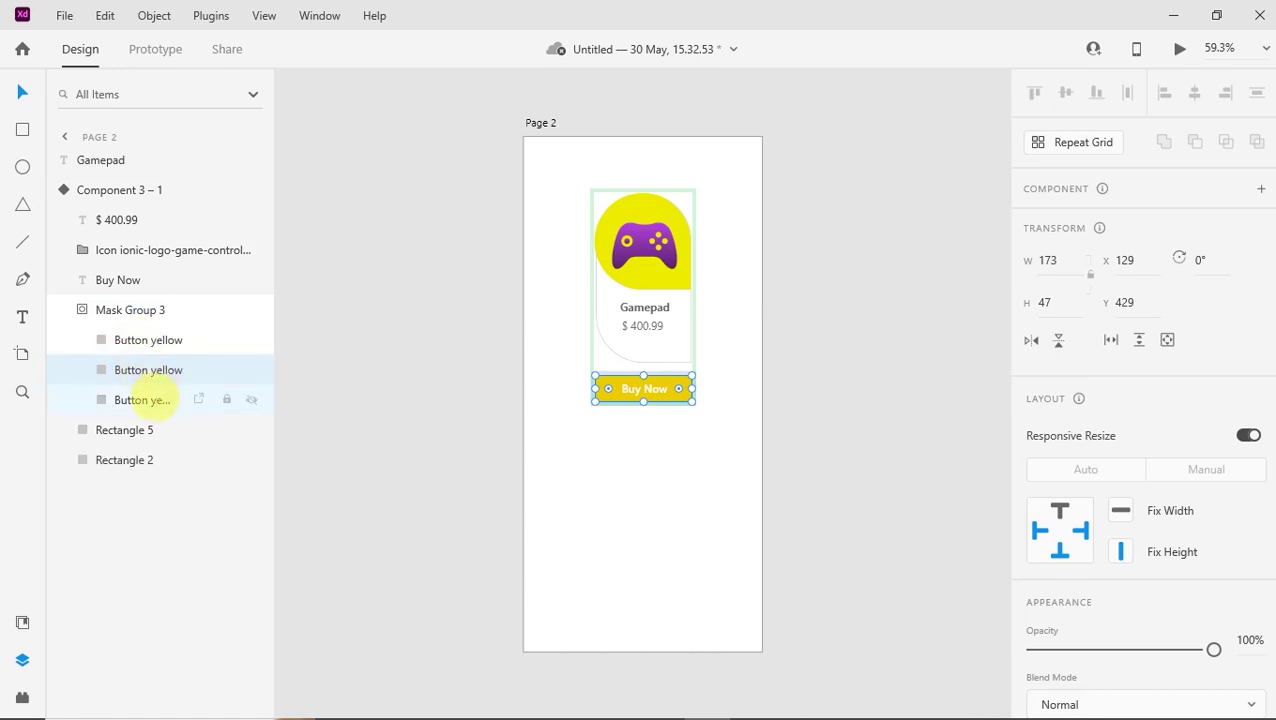
click(148, 400)
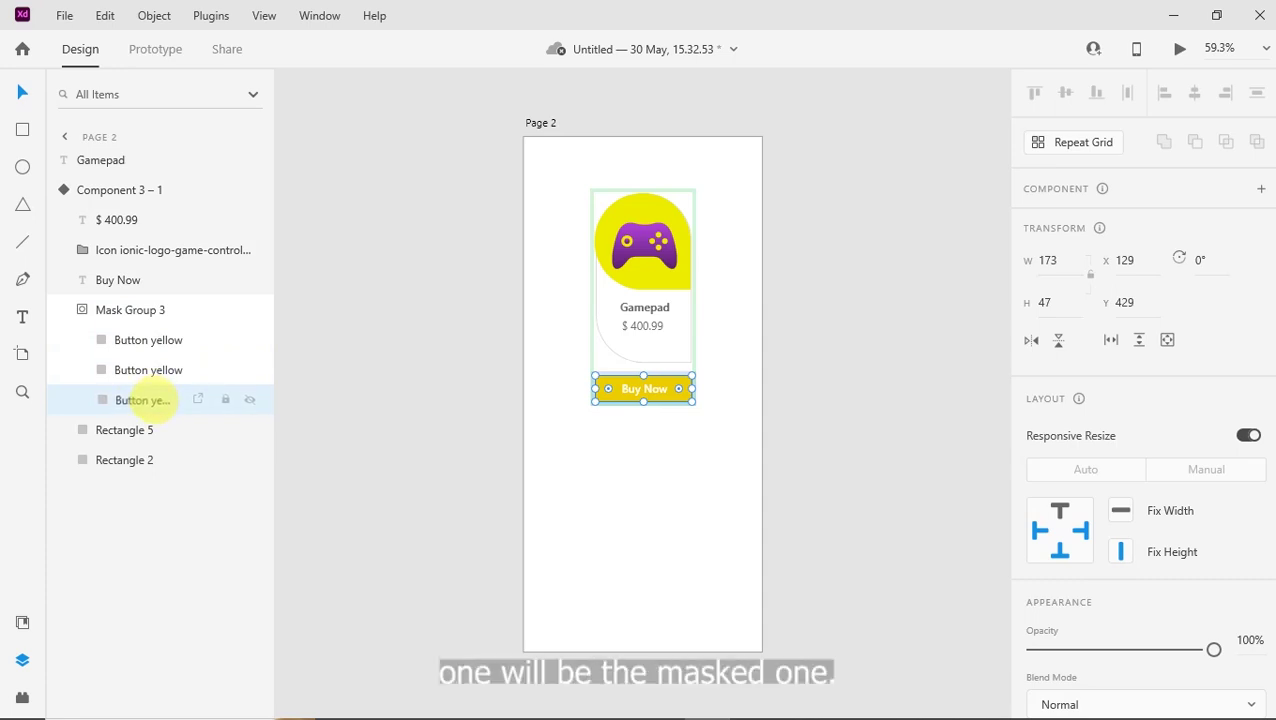
right_click(148, 400)
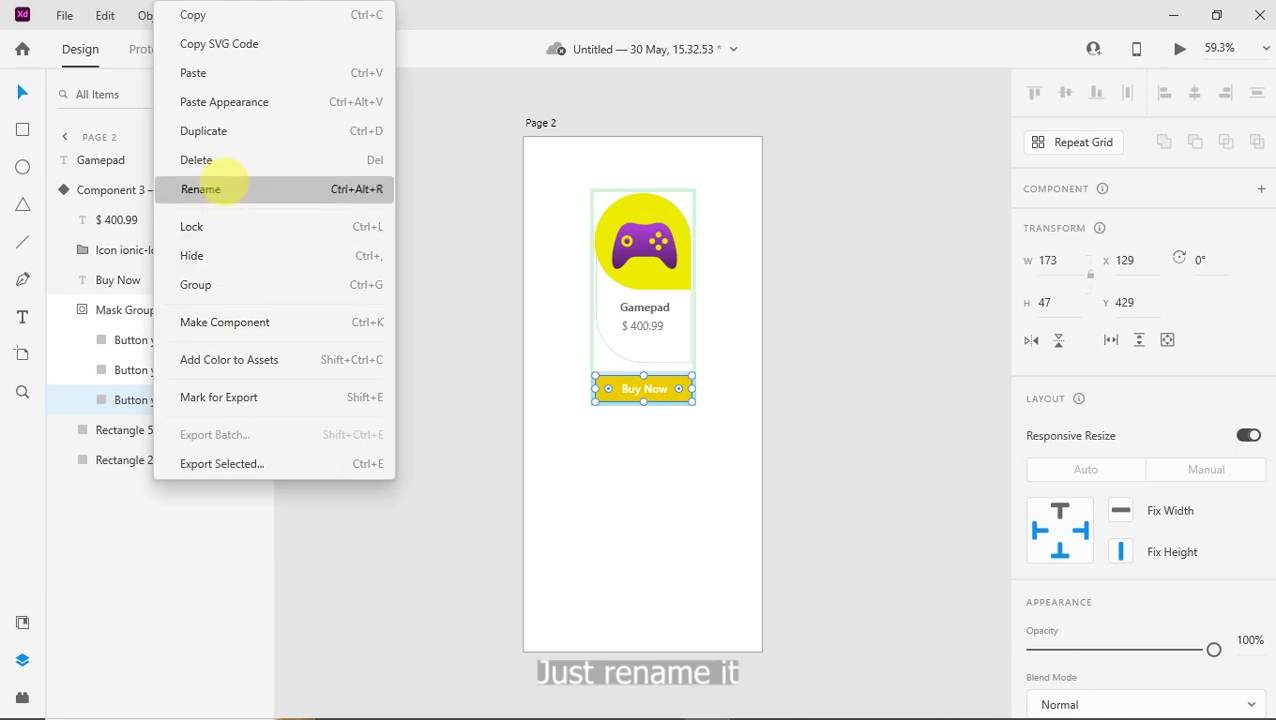
click(224, 181)
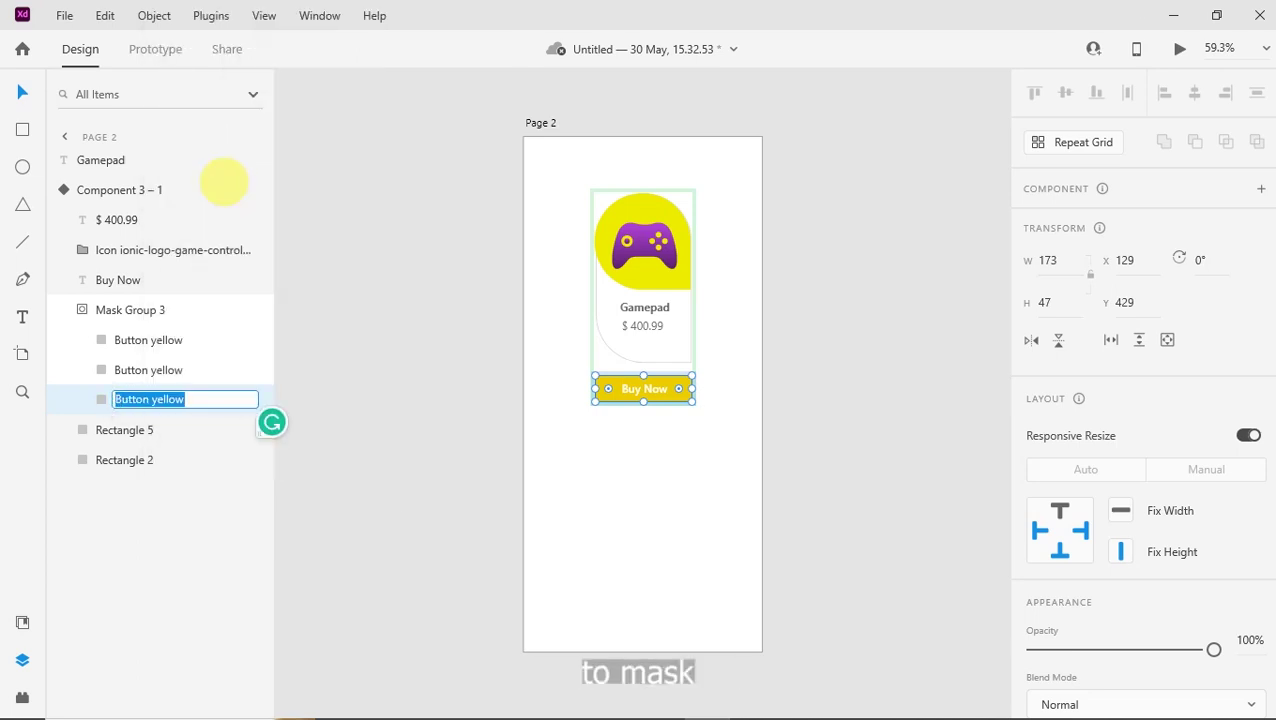
key(BackSpace)
text(Mas)
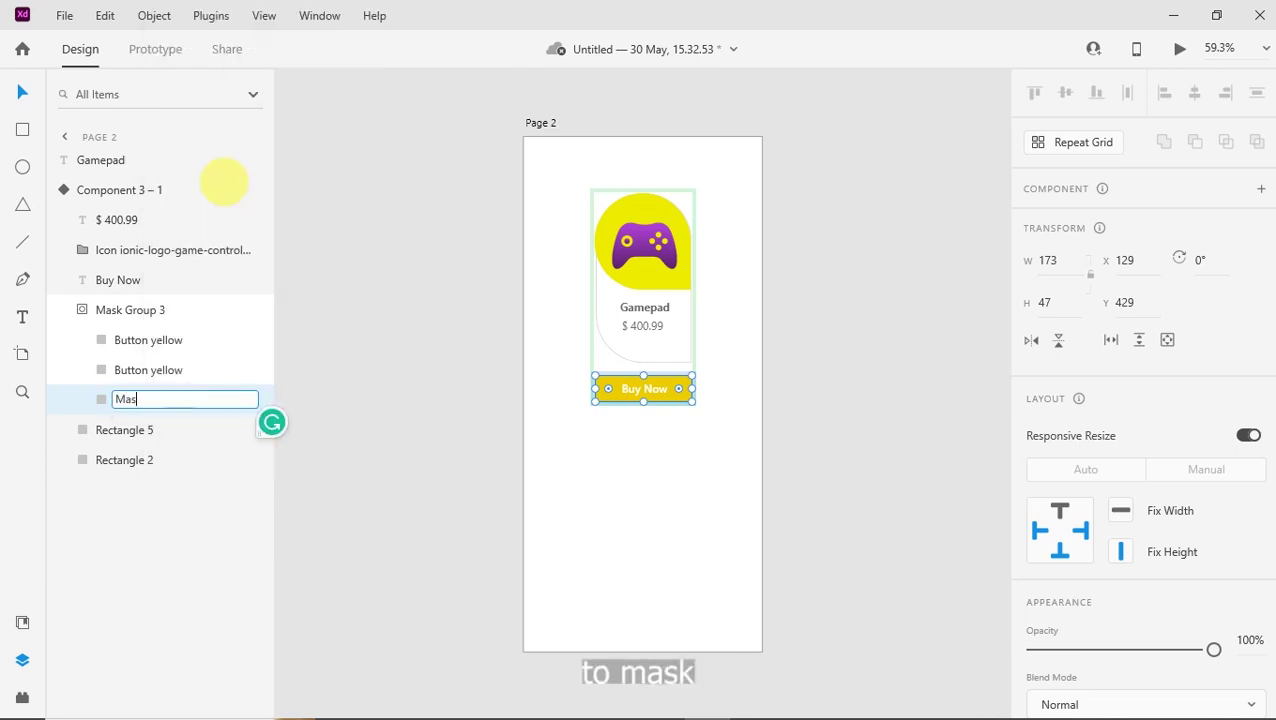
text(k)
key(Return)
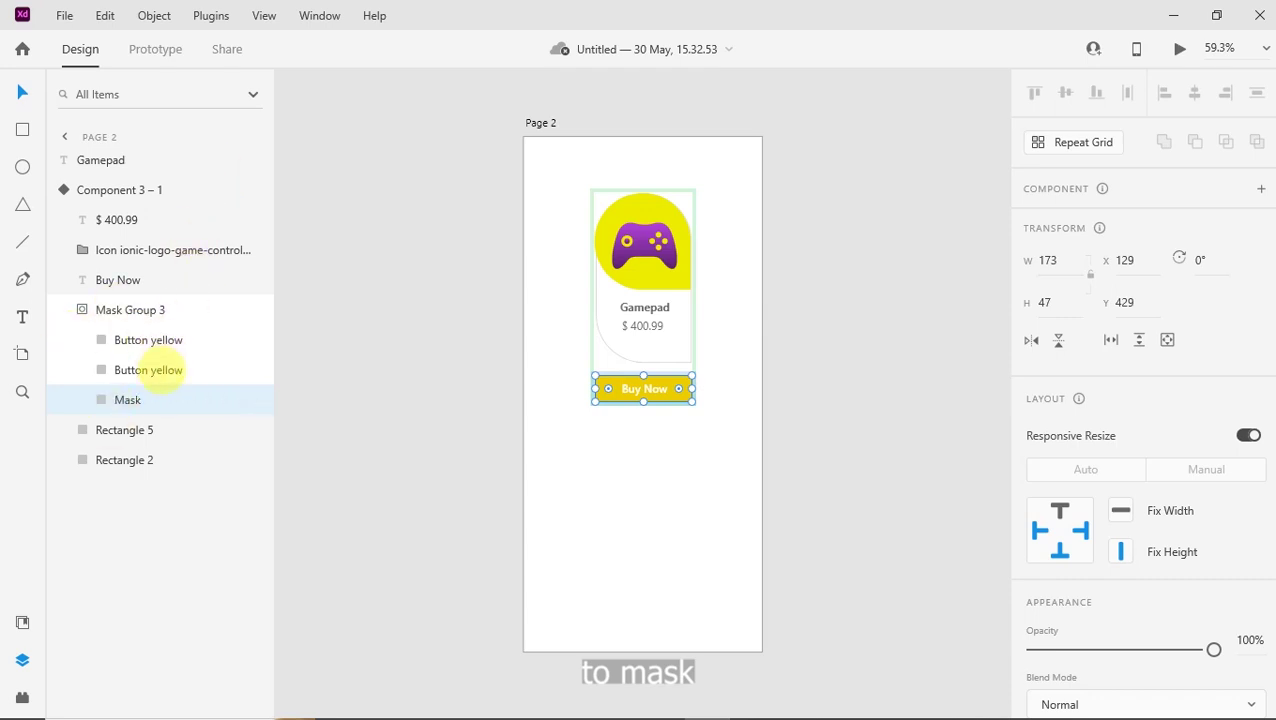
Rename the second Button yellow copy to 'Button red'
click(160, 362)
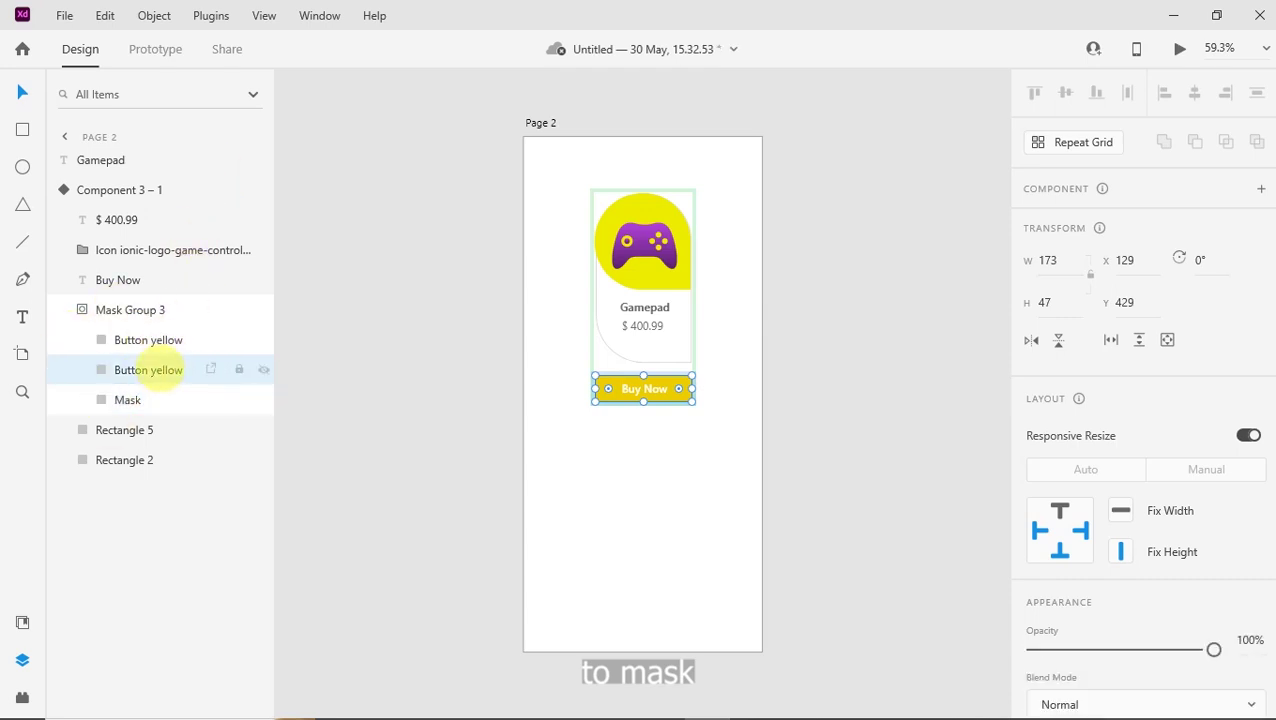
right_click(160, 370)
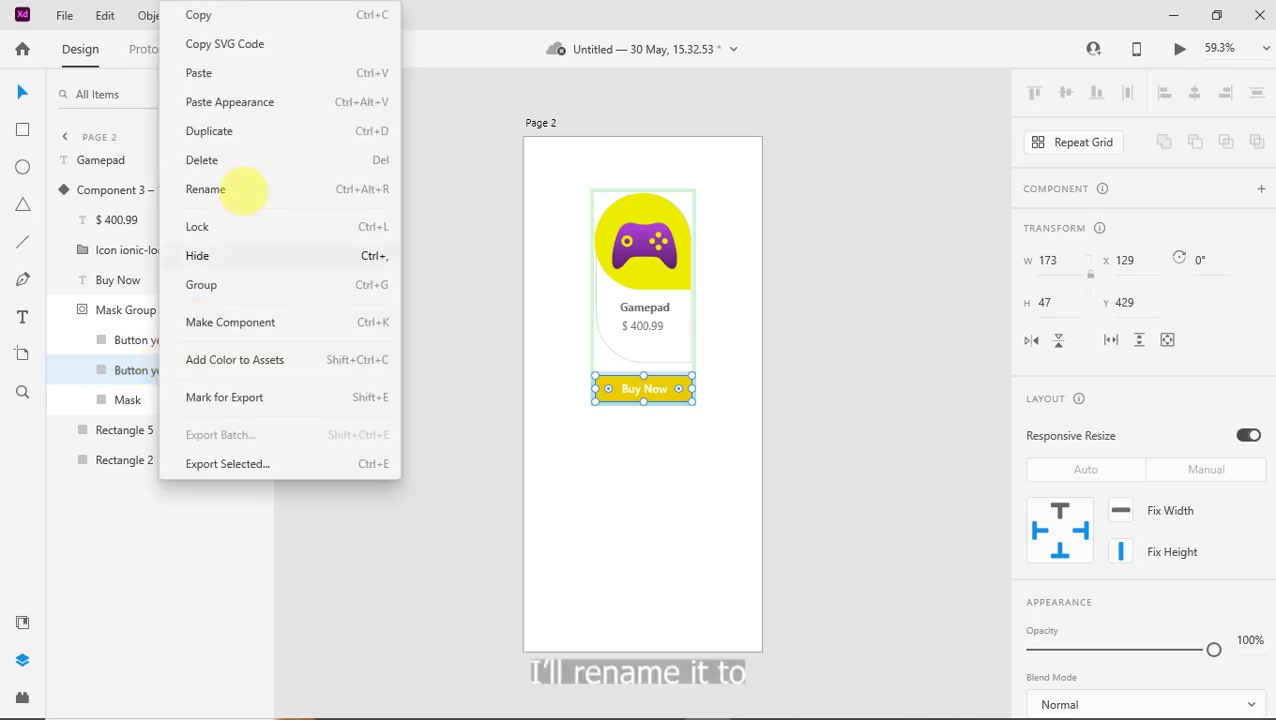
click(237, 186)
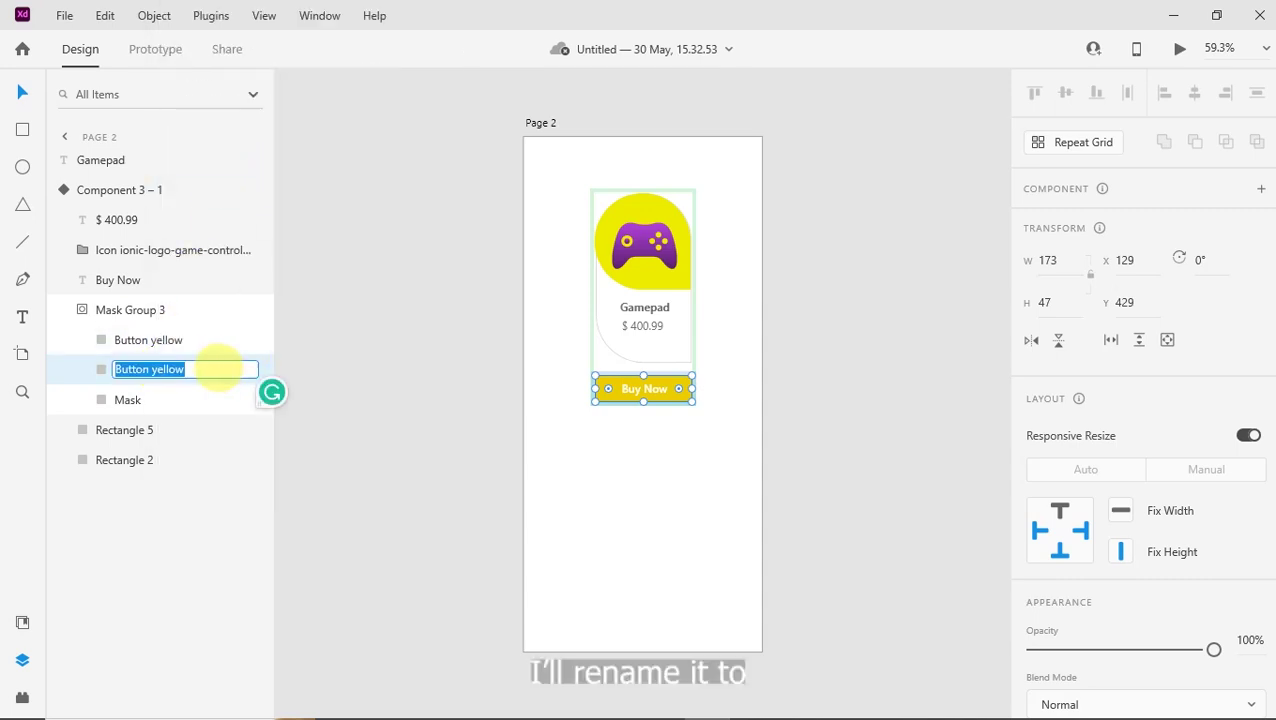
click(208, 369)
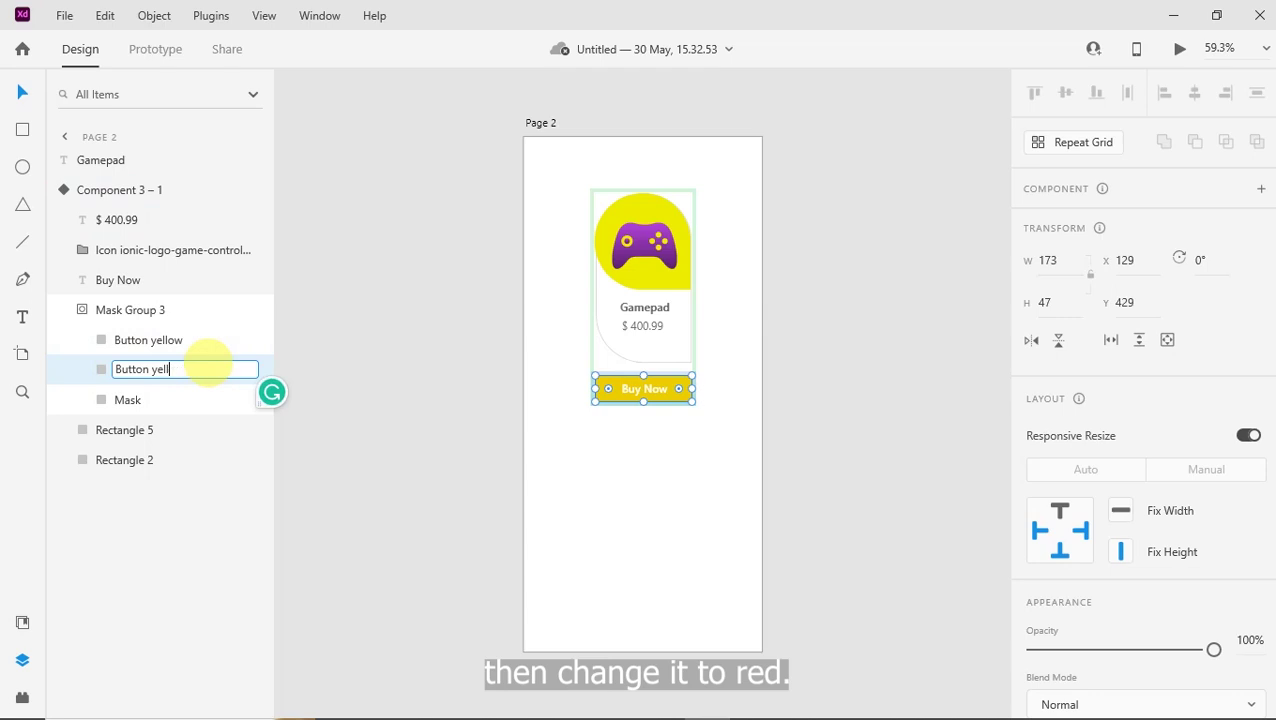
text(red)
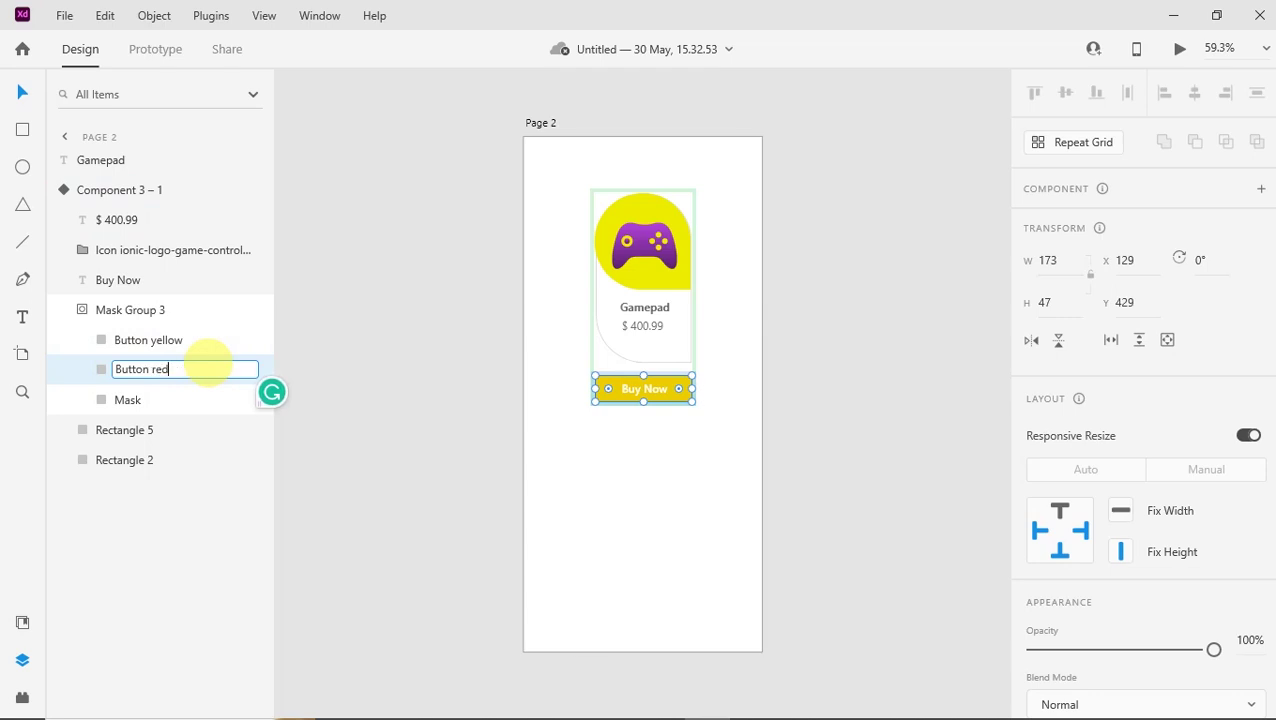
key(Return)
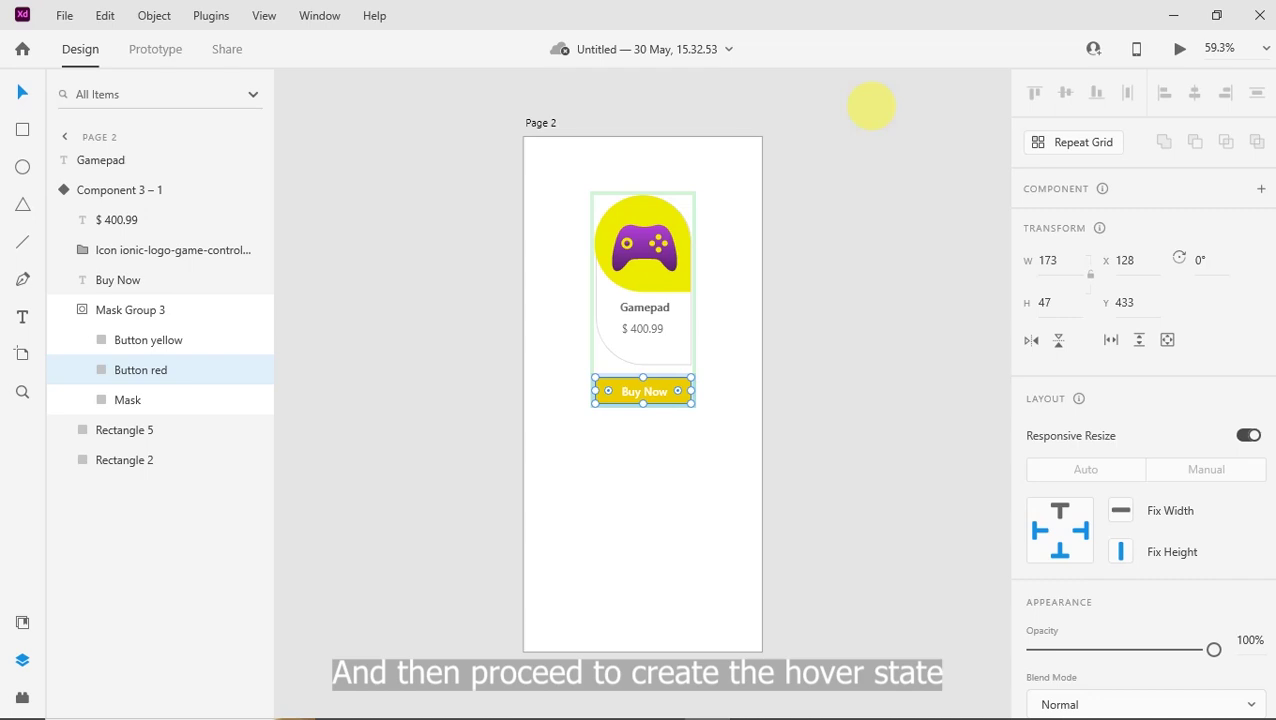
Add a Hover State to Component 3 – 1, then switch back to Default State
click(661, 157)
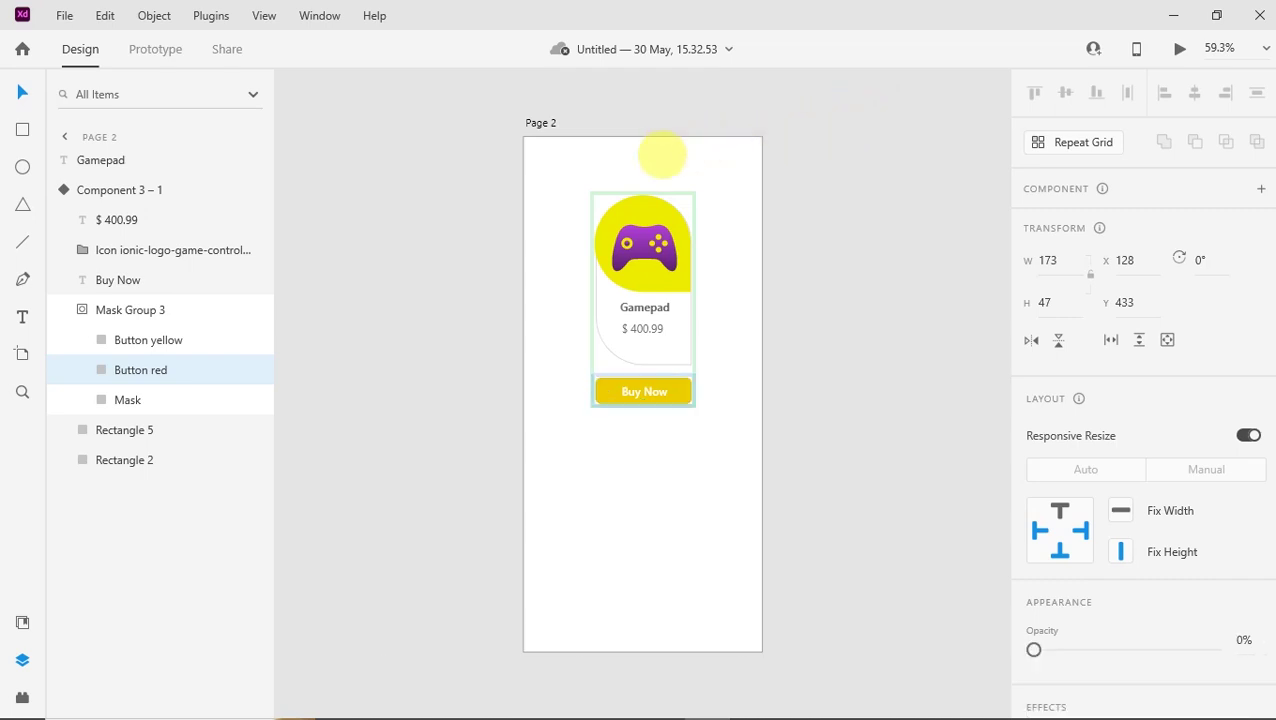
click(615, 205)
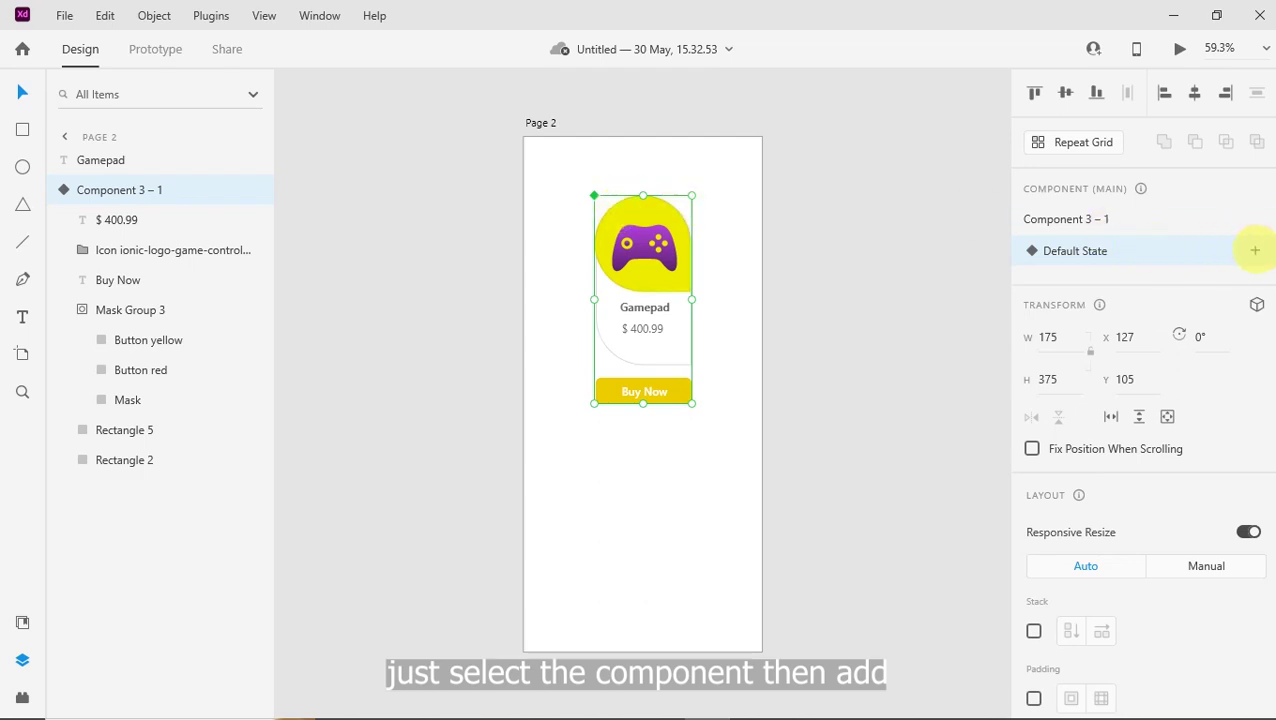
click(1254, 250)
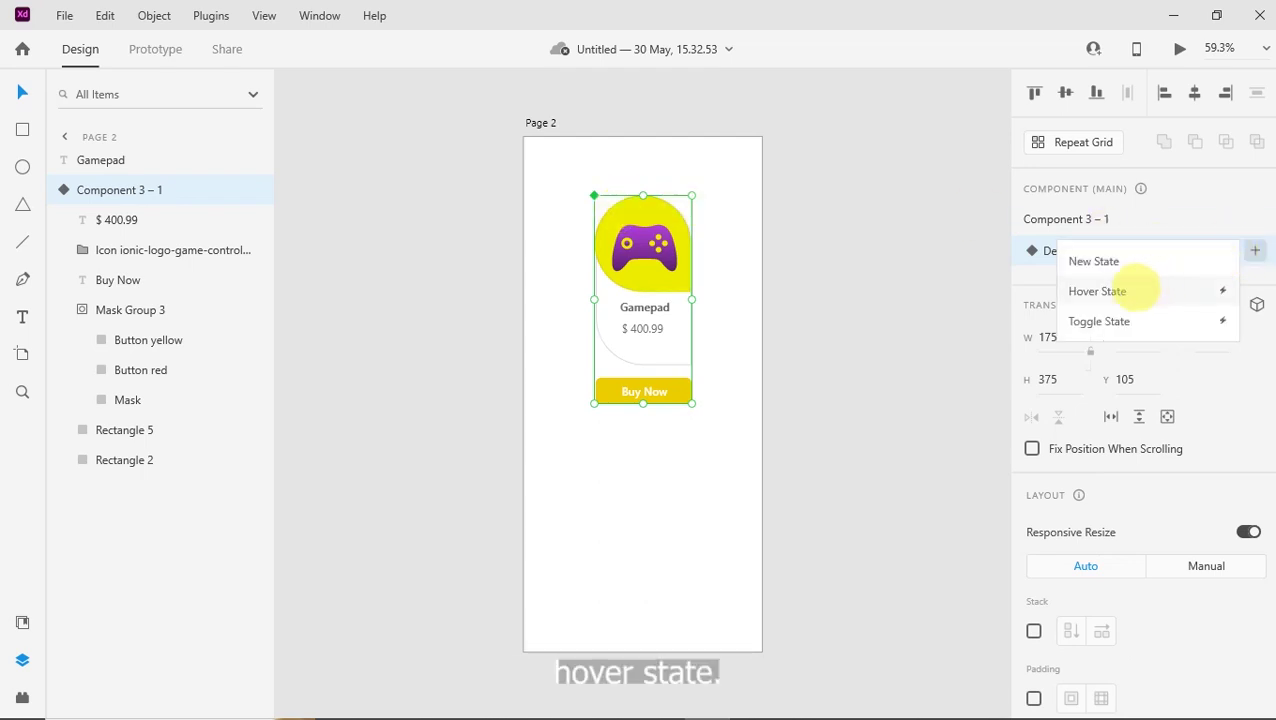
click(1128, 289)
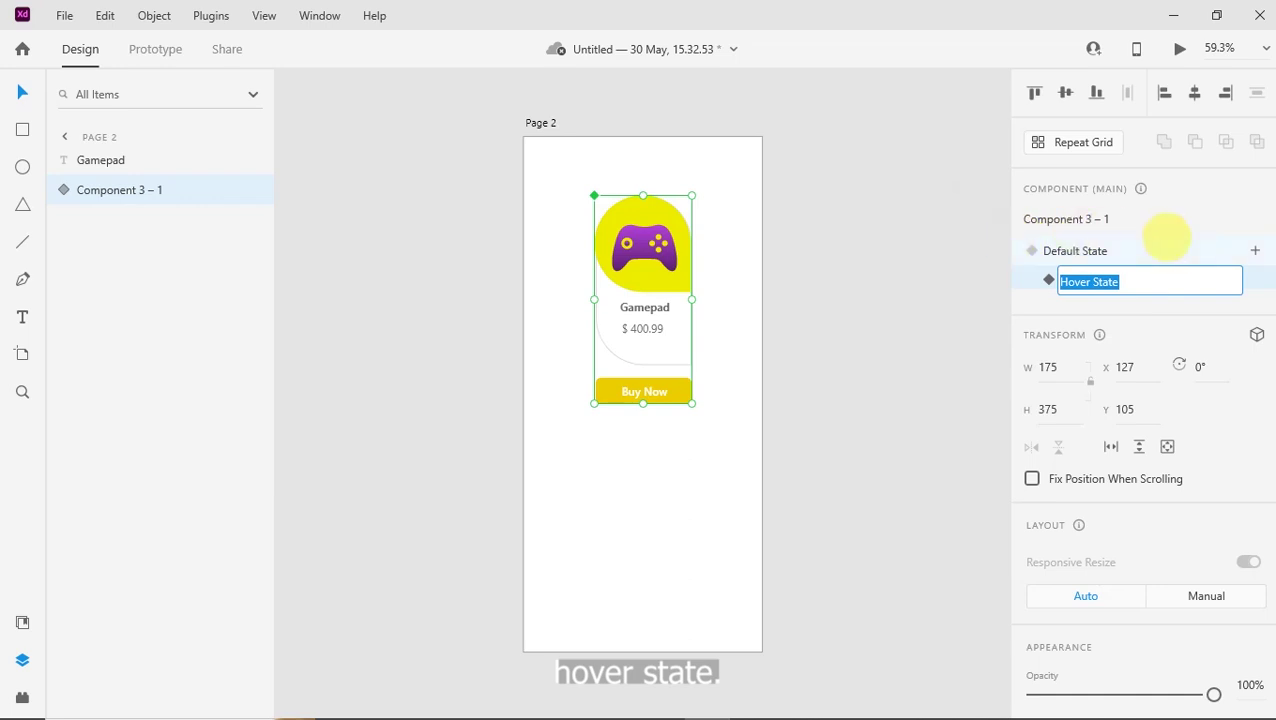
key(Return)
click(1145, 250)
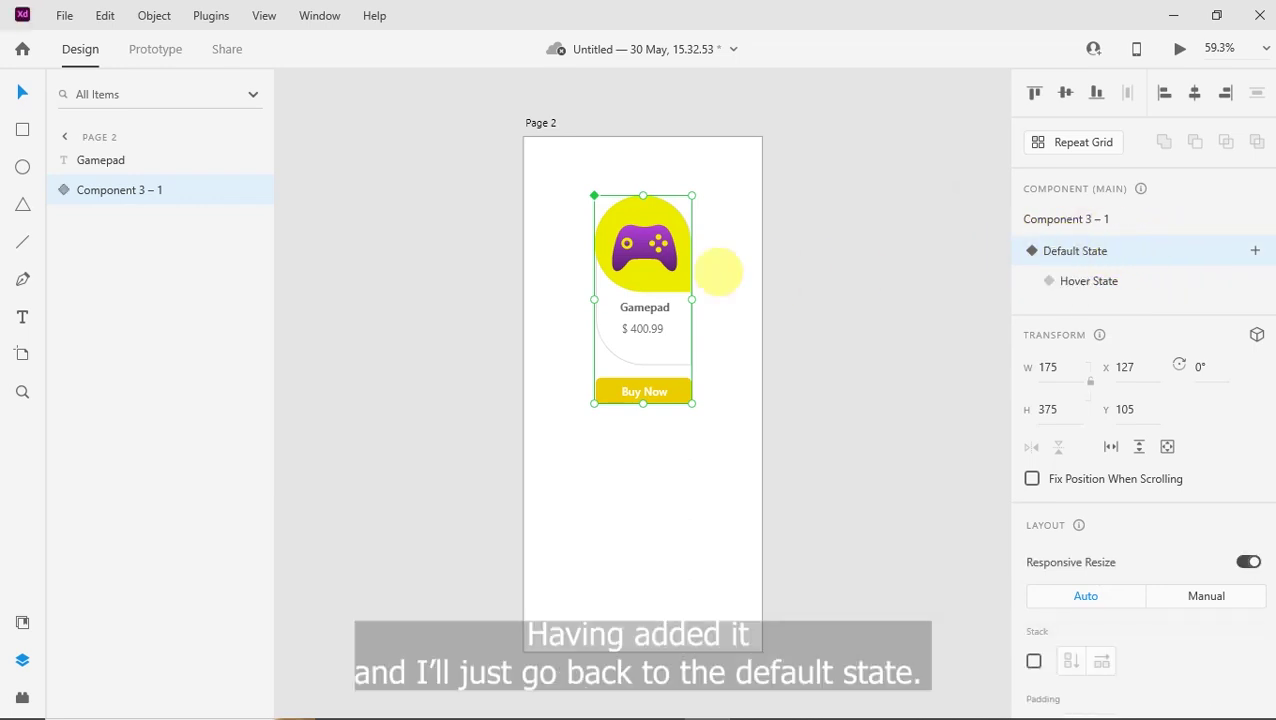
Change the Button red layer's fill to red (#EC2000)
double_click(73, 190)
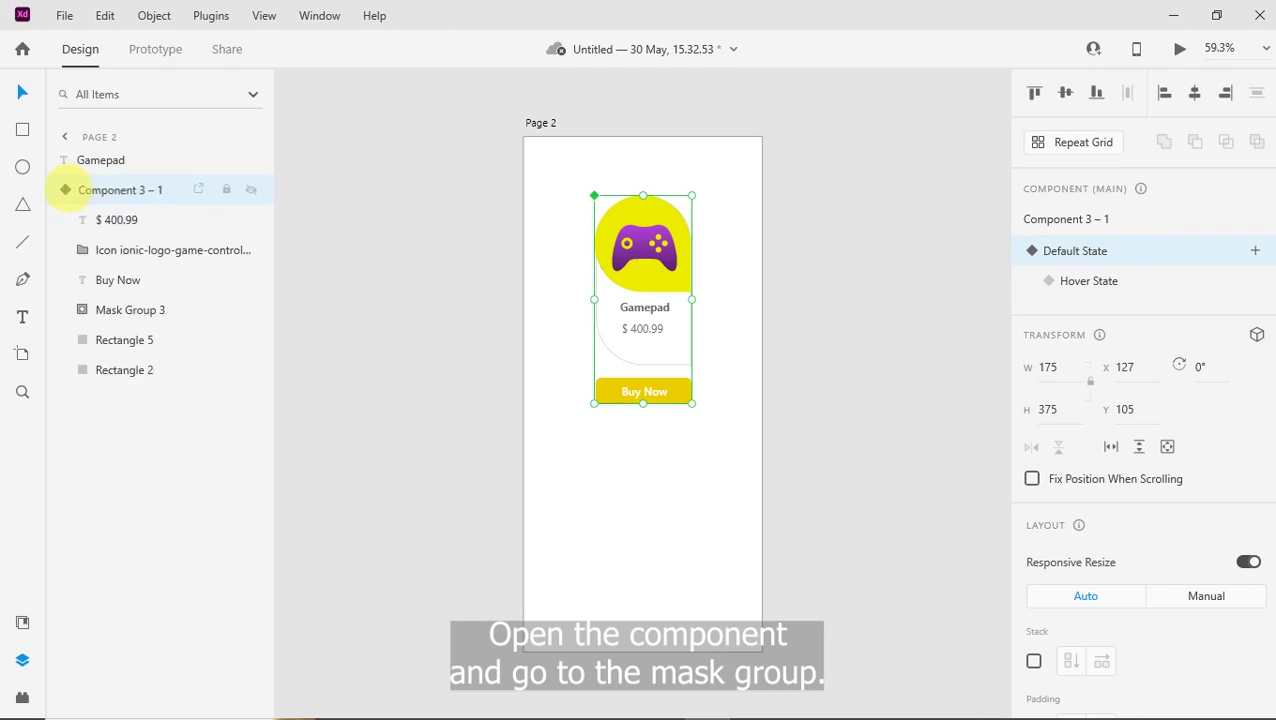
mouse_move(130, 310)
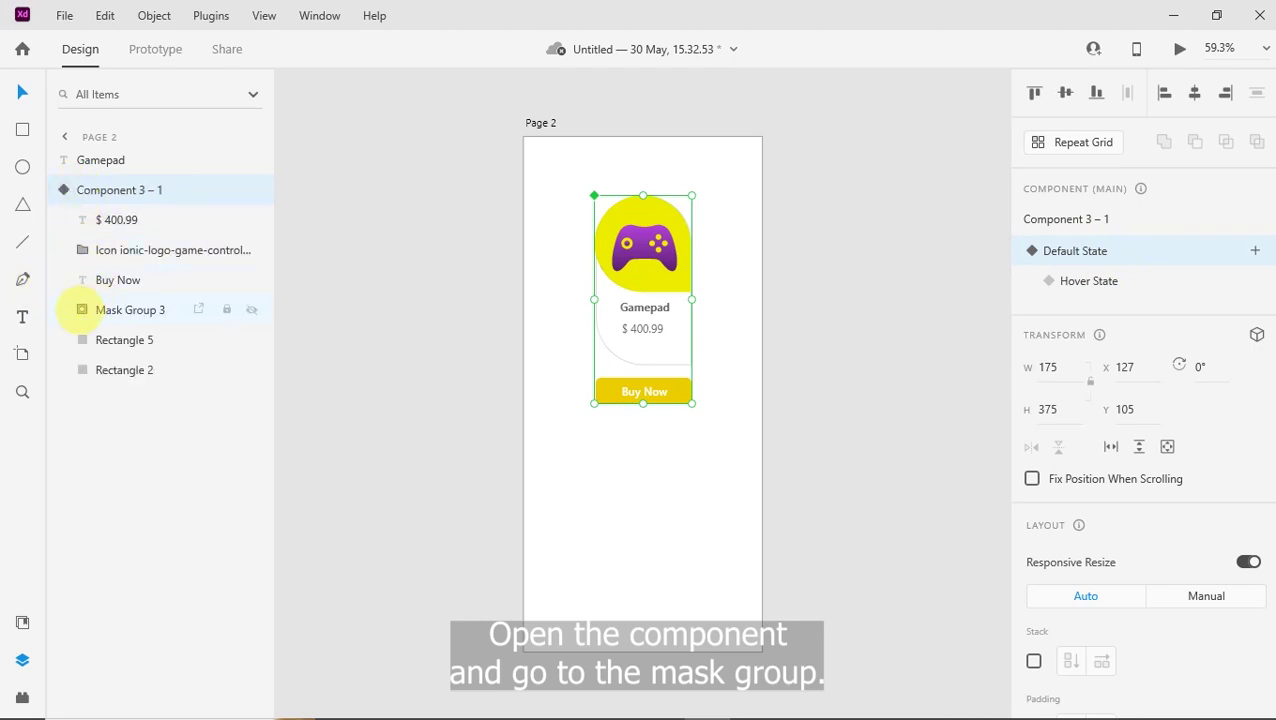
click(80, 311)
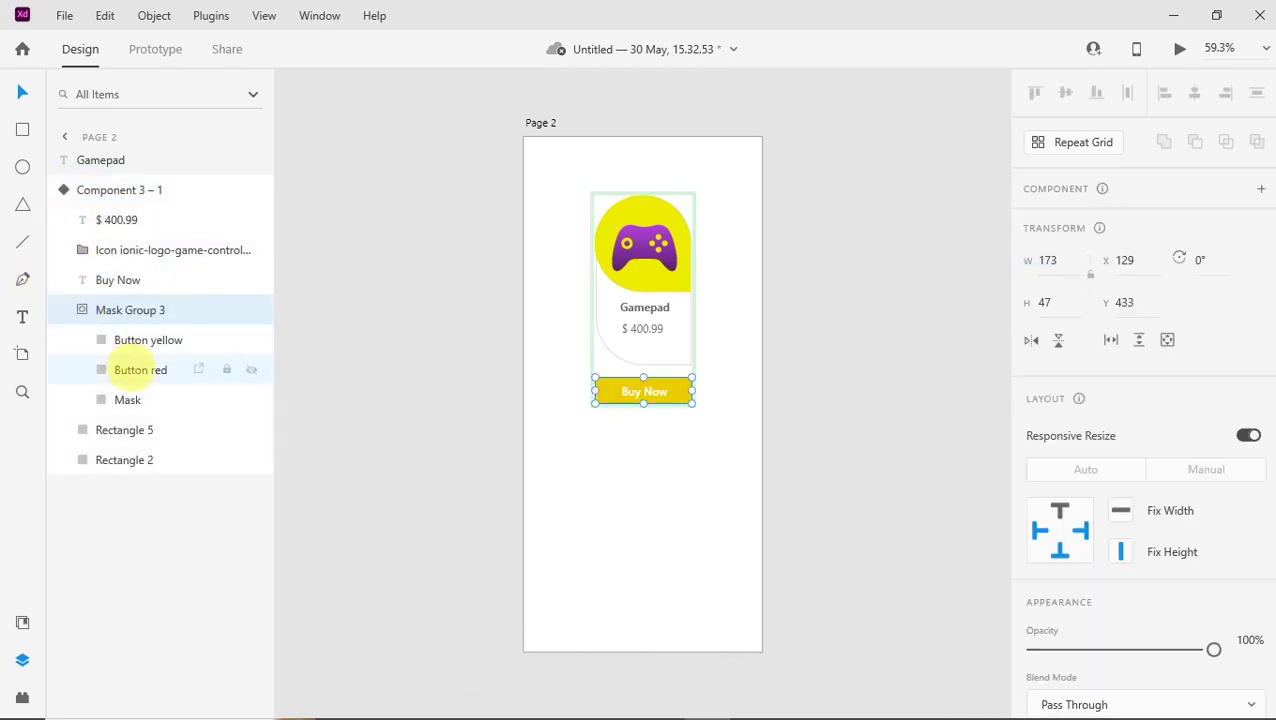
double_click(136, 369)
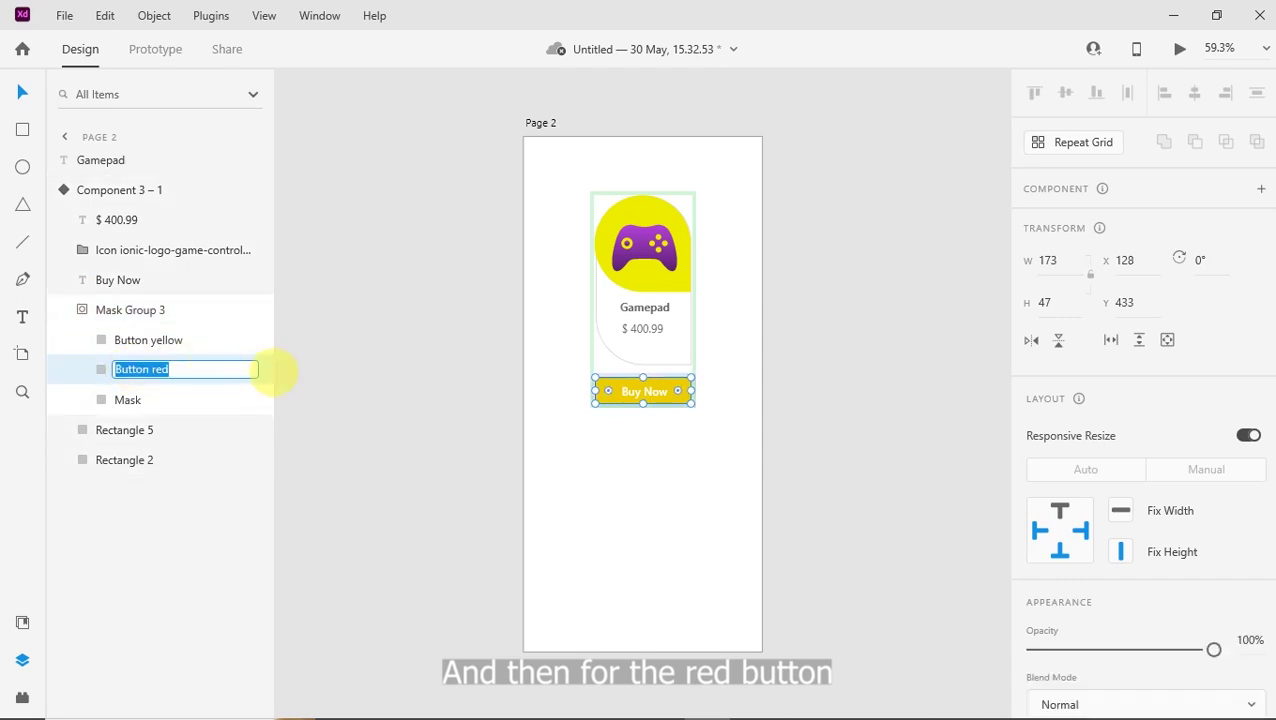
key(Return)
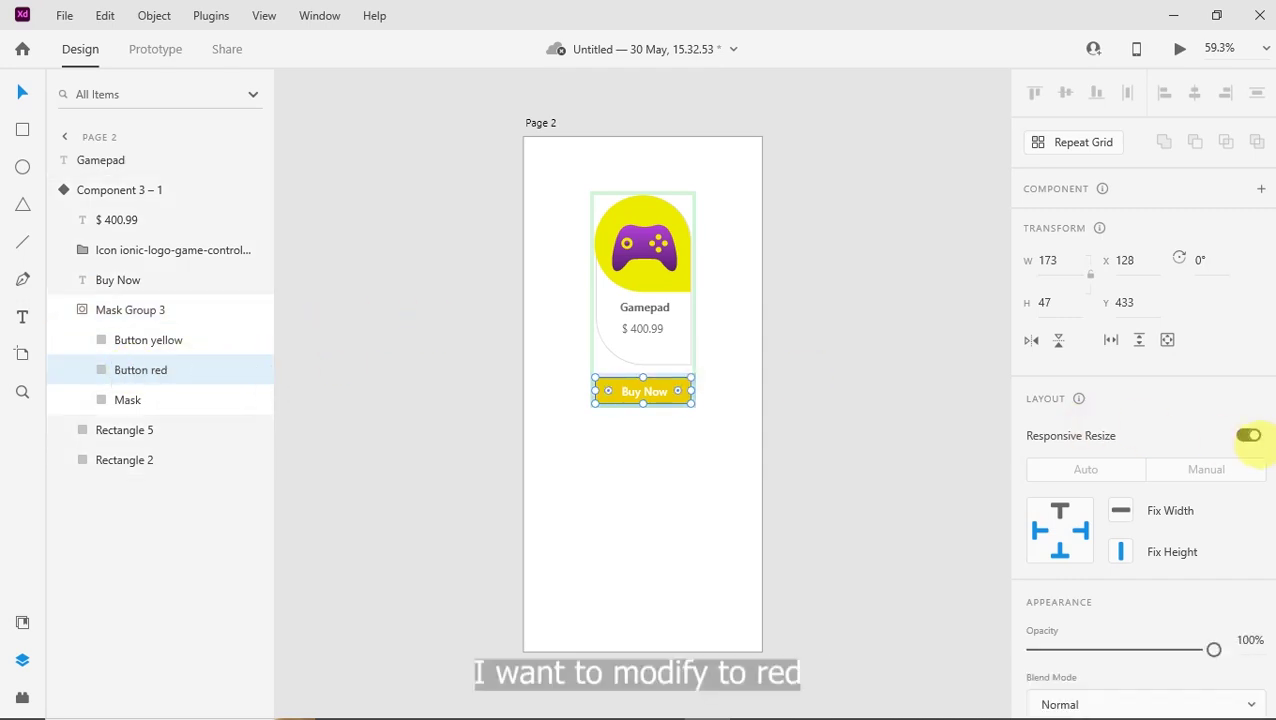
scroll(1250, 430, down, 3)
scroll(1248, 420, down, 2)
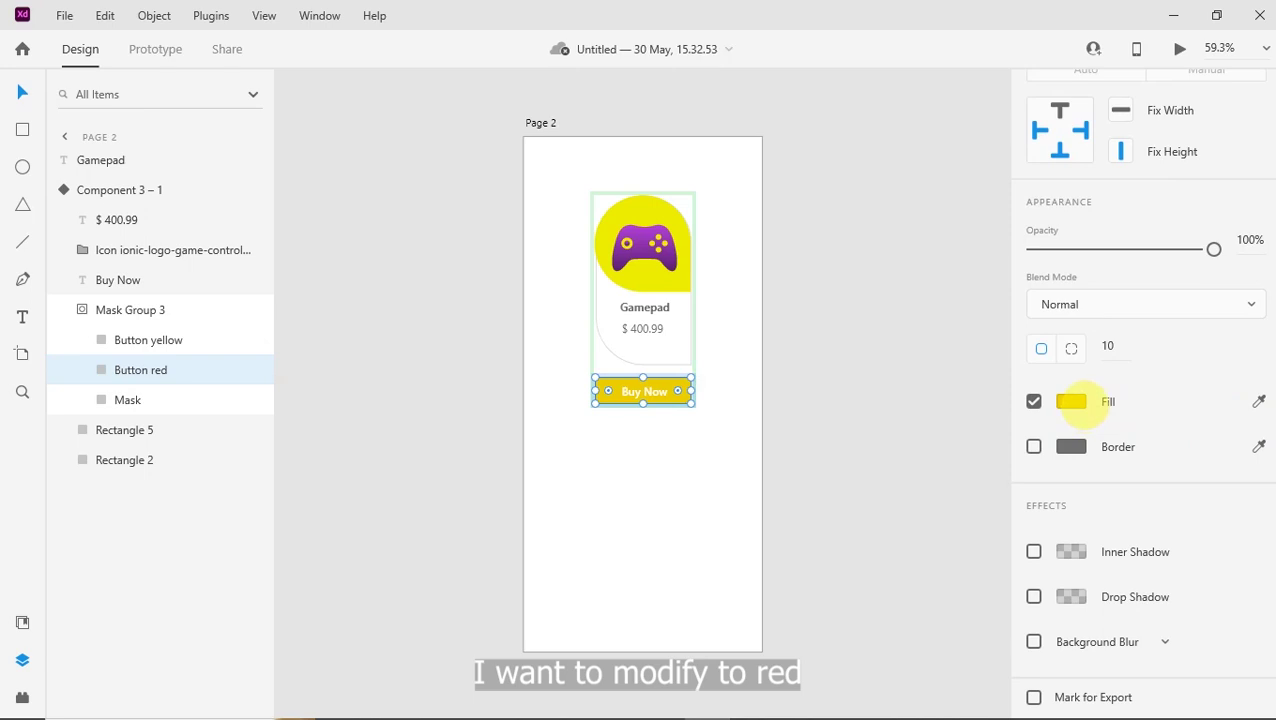
click(1071, 401)
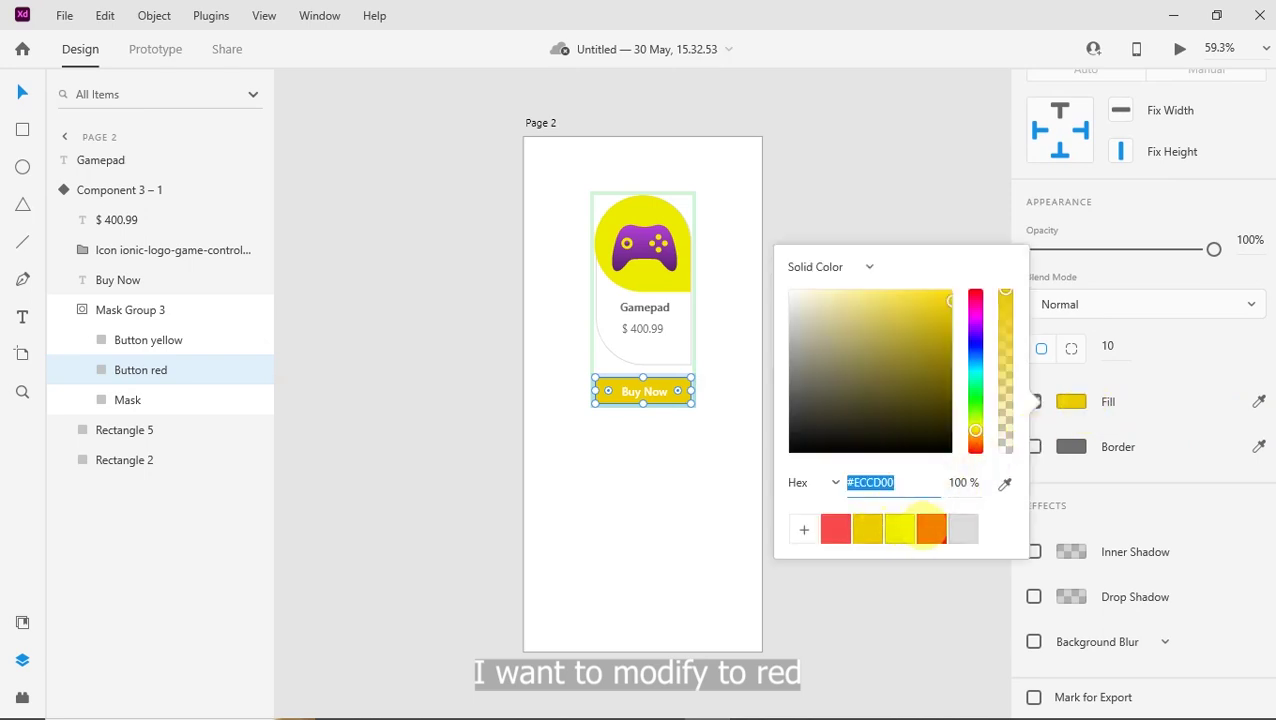
click(931, 530)
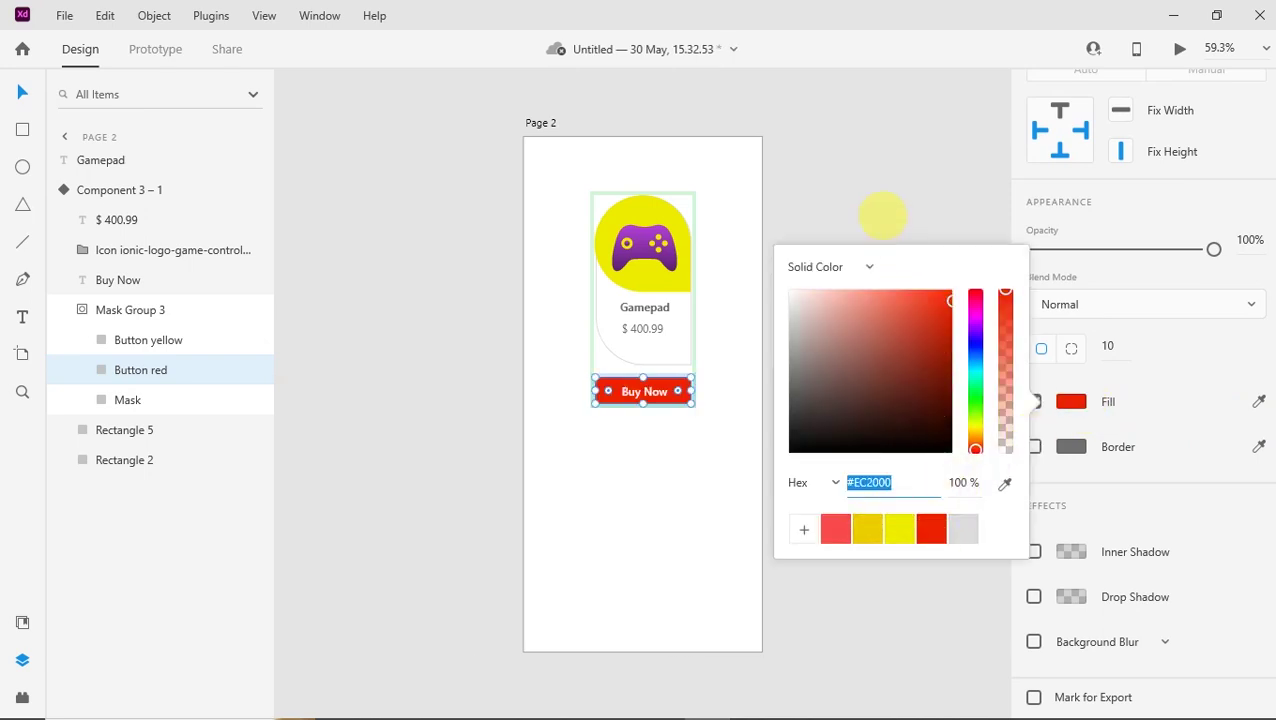
click(882, 214)
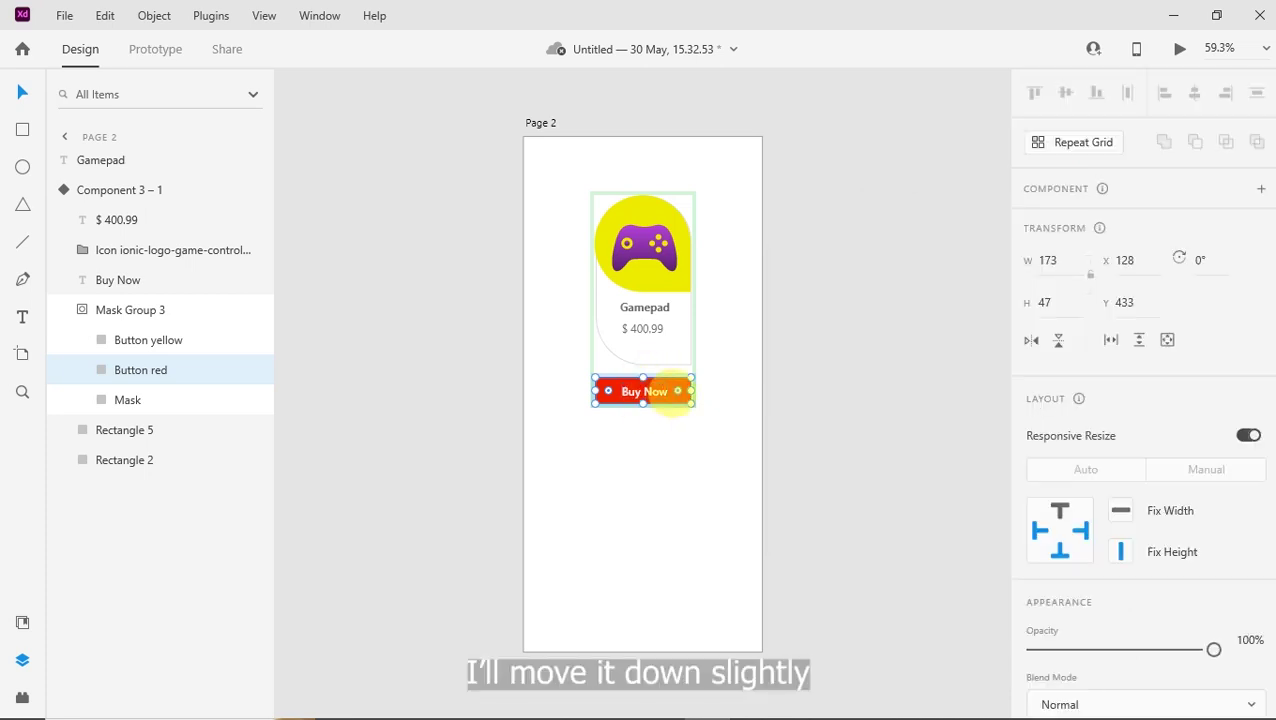
Drag Button red down below the yellow button so it is mostly hidden
drag(672, 391, 671, 406)
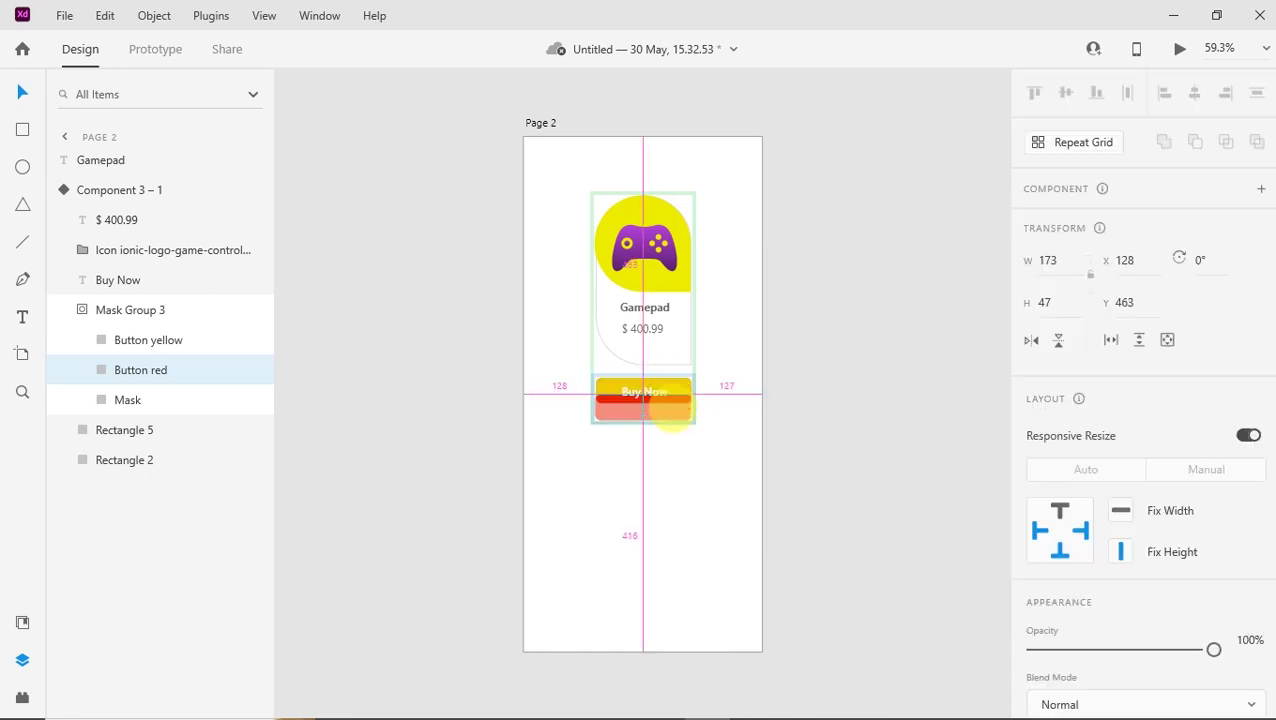
drag(672, 406, 645, 416)
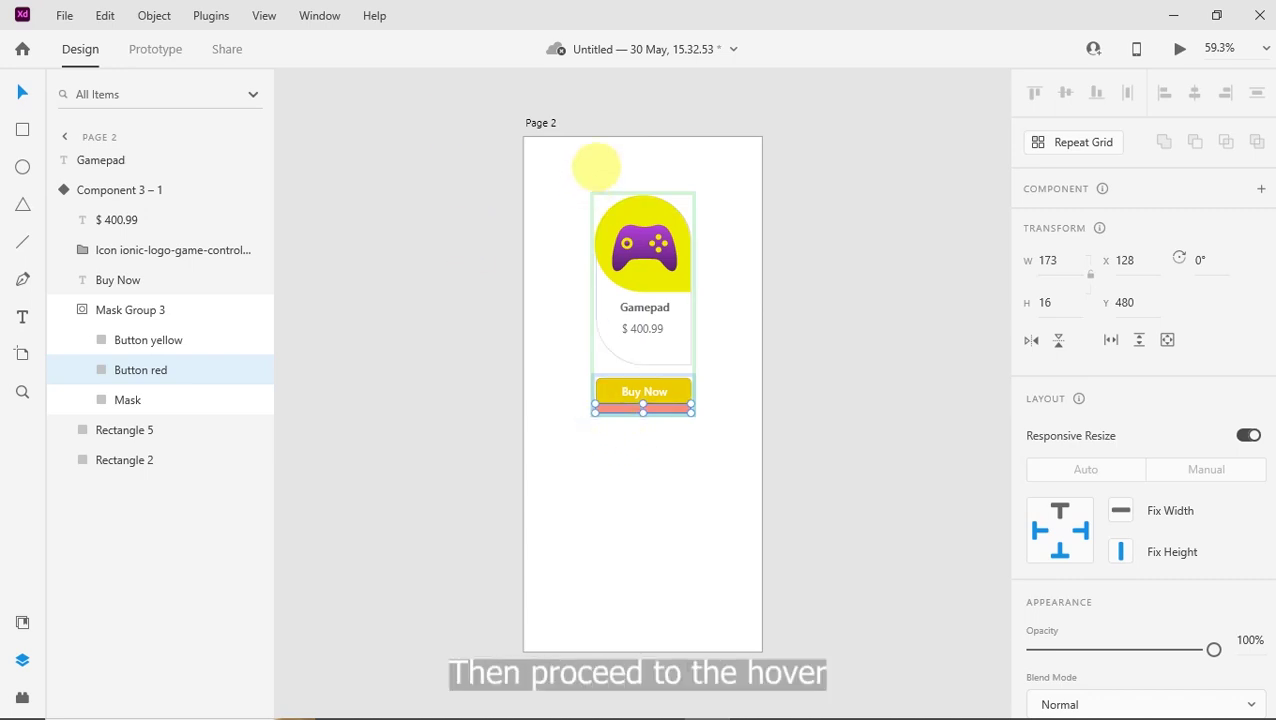
click(600, 172)
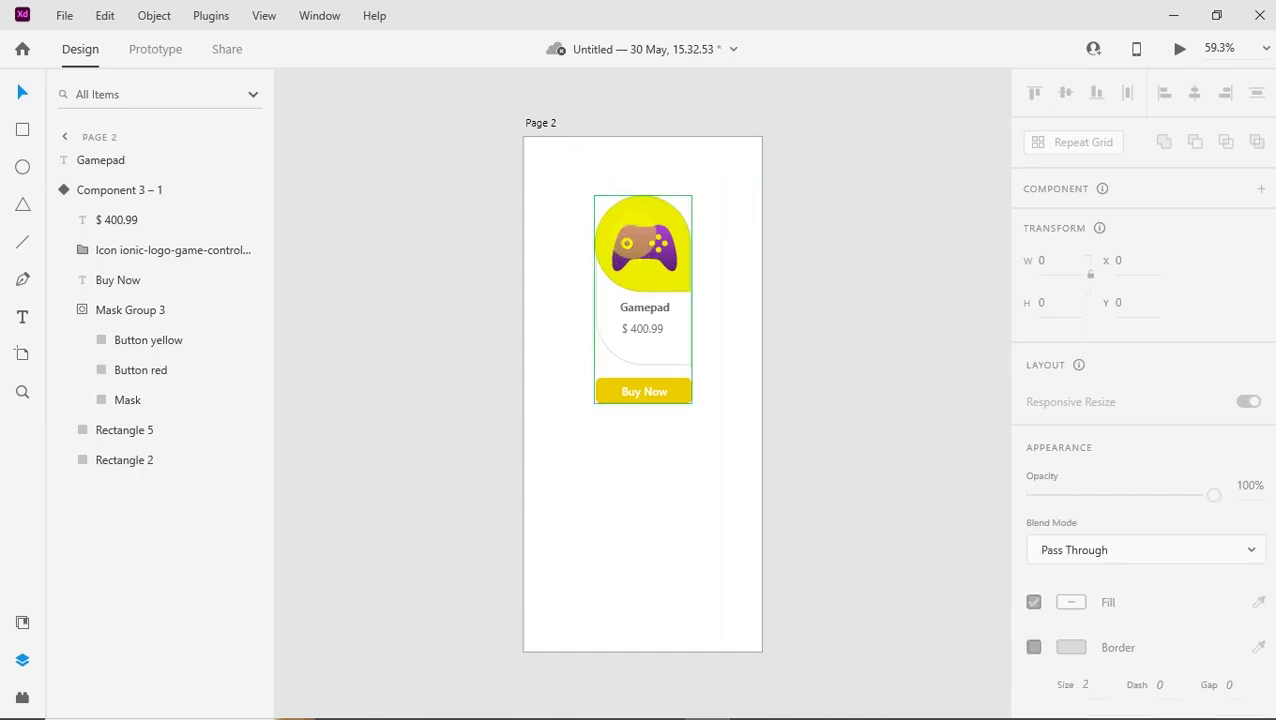
In the Hover State, stretch Button red upward to cover the full Buy Now button
click(596, 200)
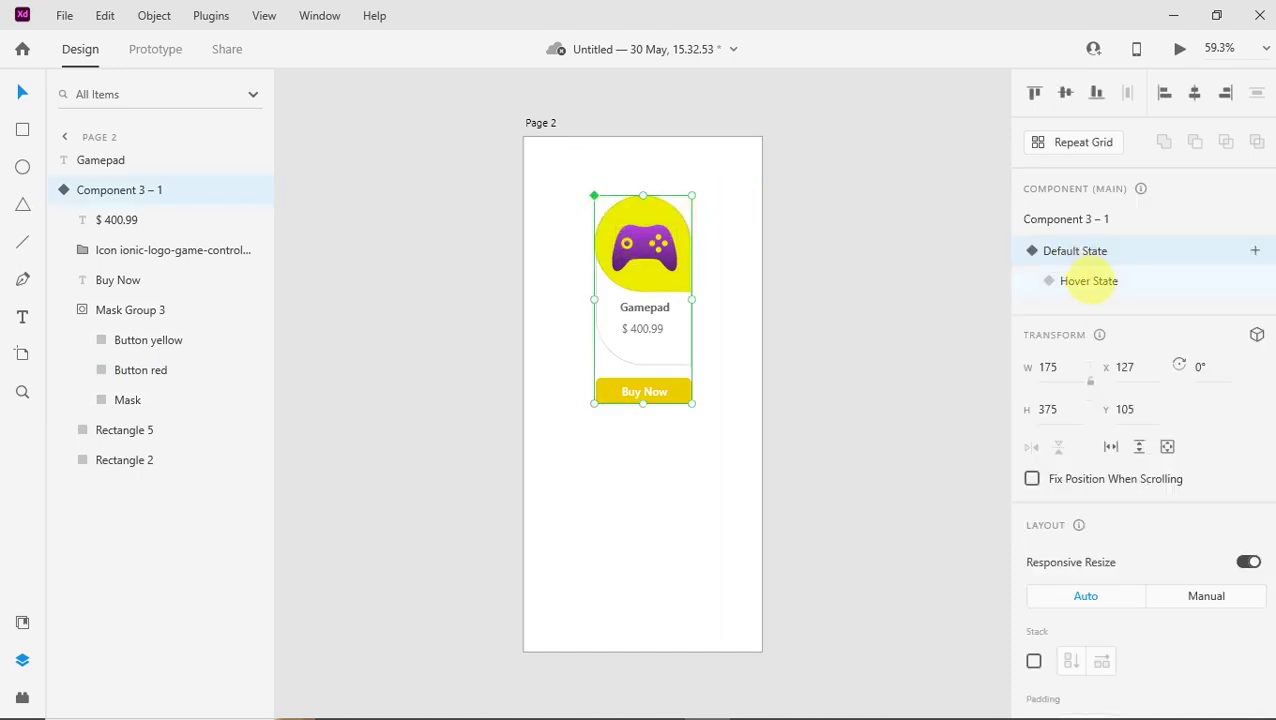
click(1088, 281)
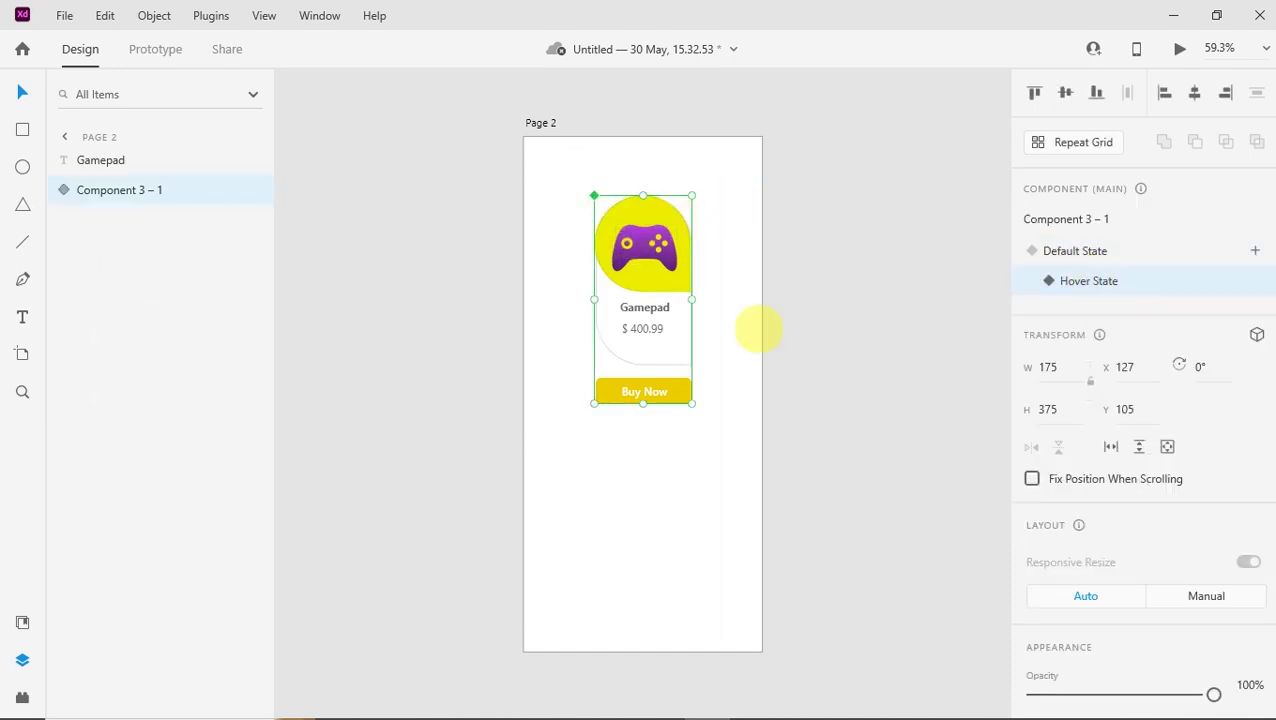
click(66, 190)
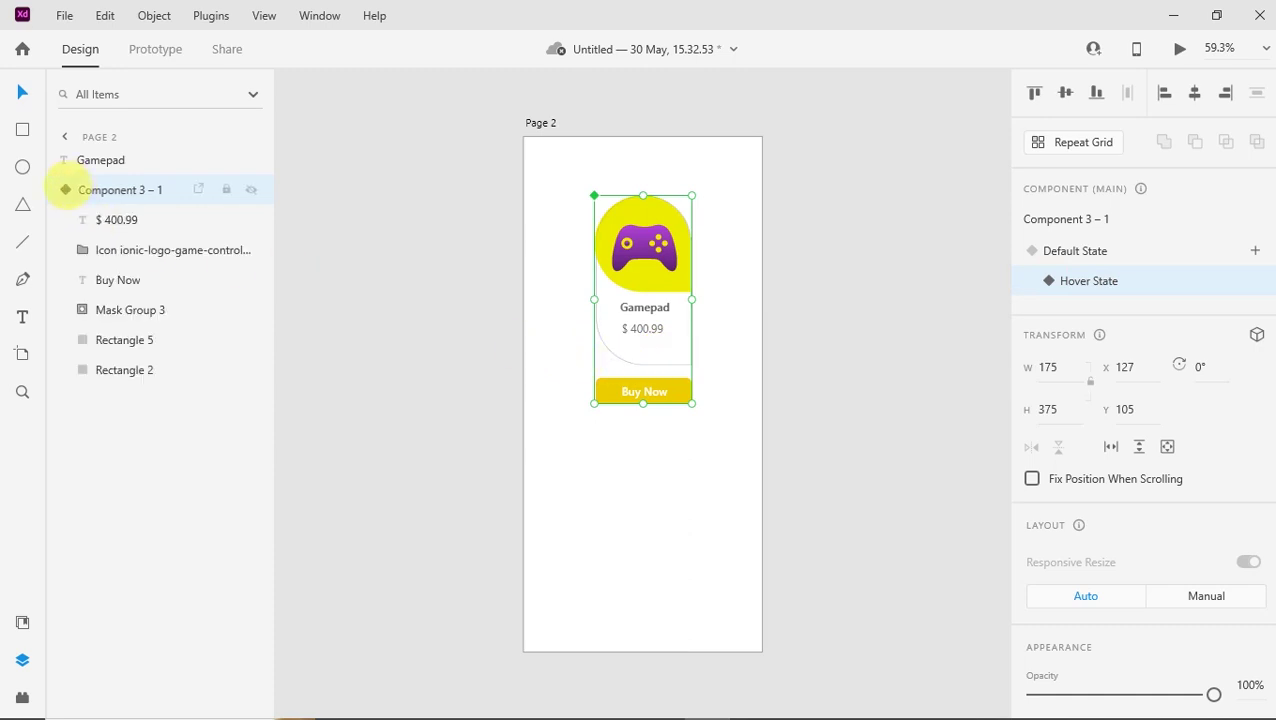
click(82, 310)
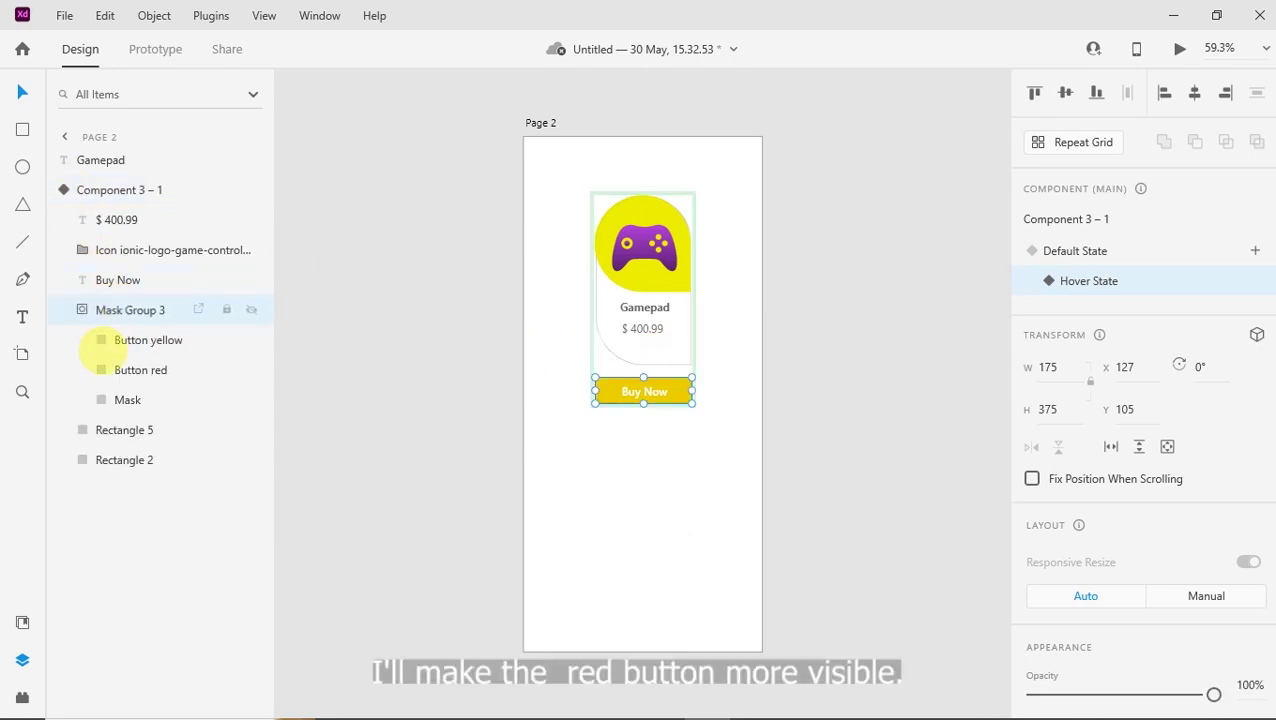
click(115, 368)
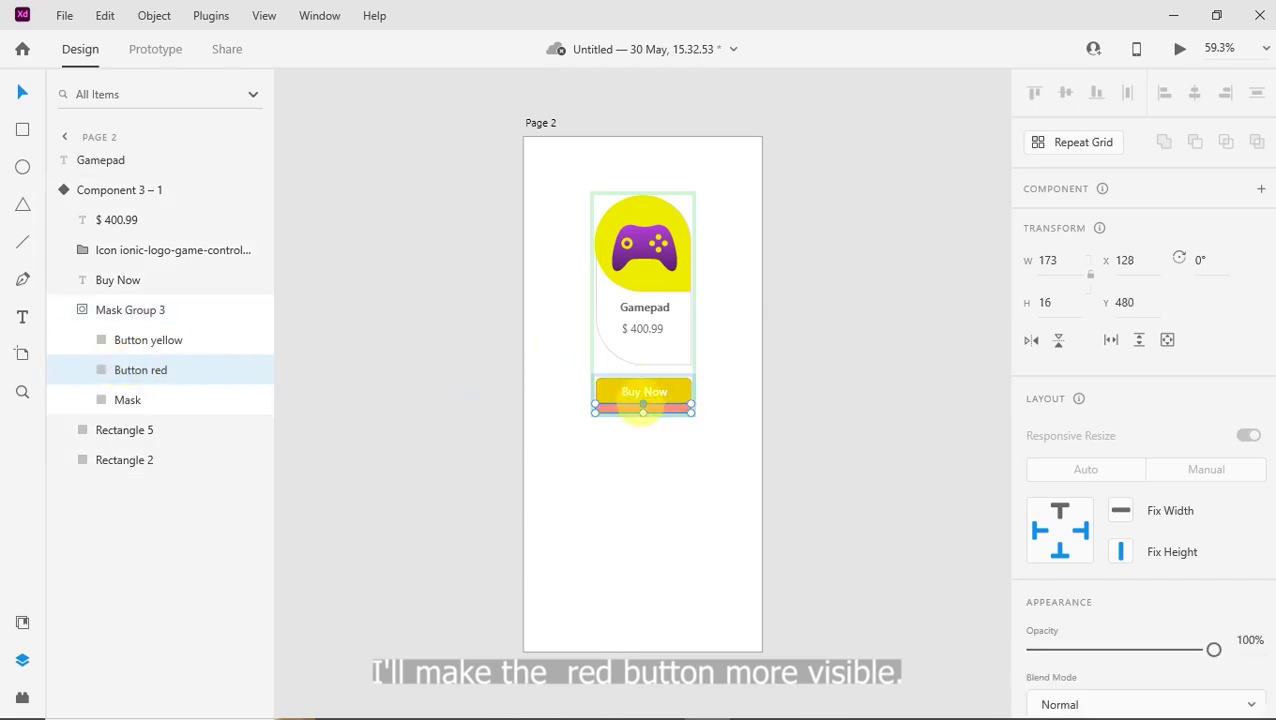
drag(643, 404, 643, 377)
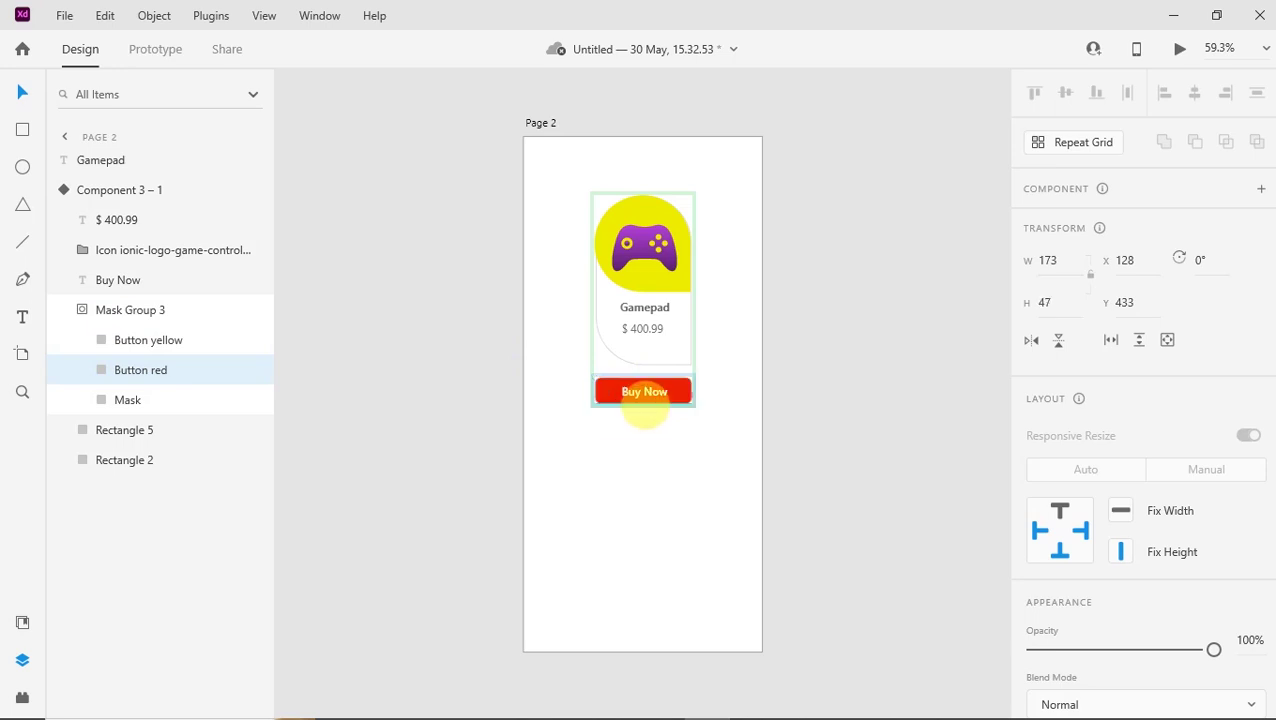
click(740, 383)
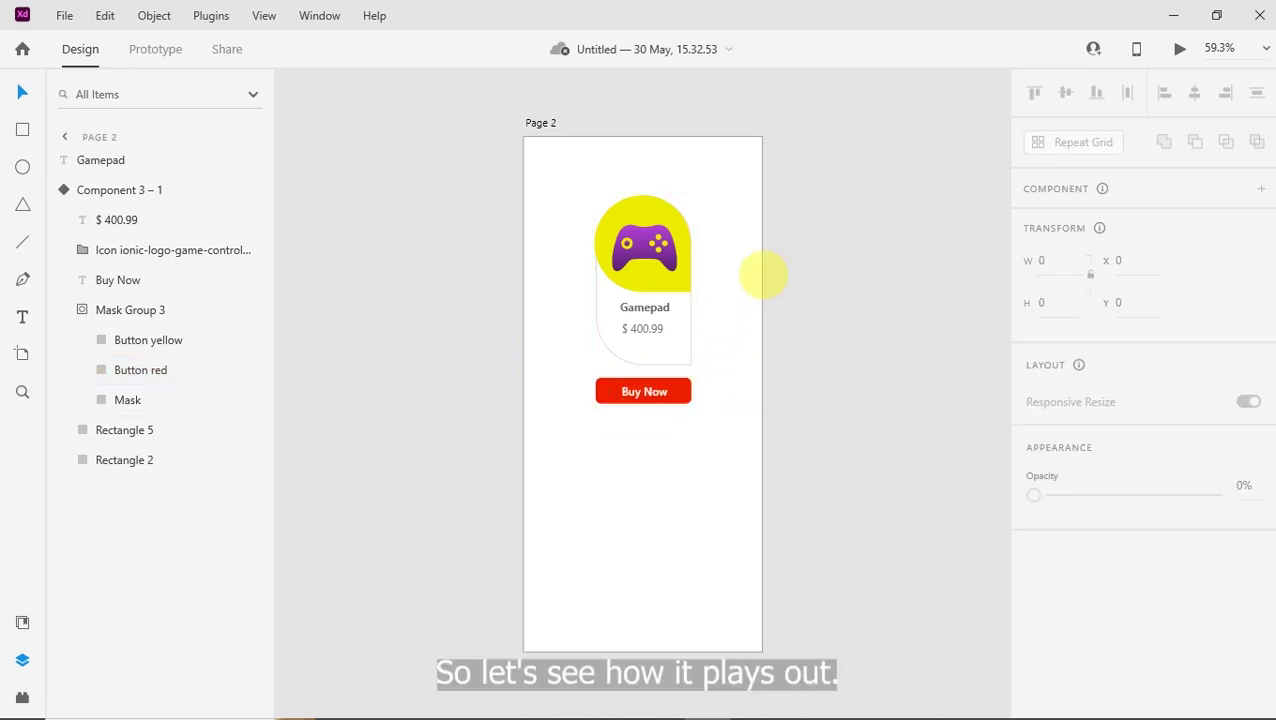
Return the gamepad card to Default State, then preview the design and close the preview
click(598, 193)
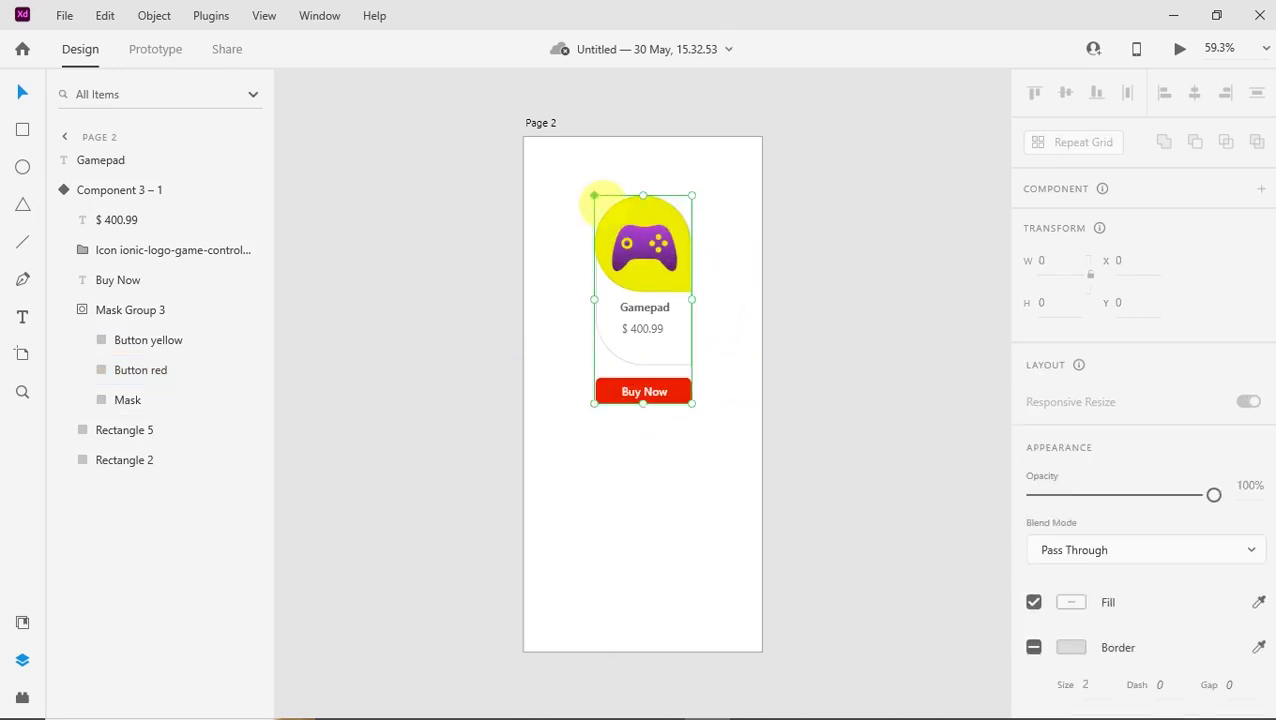
click(750, 185)
click(635, 228)
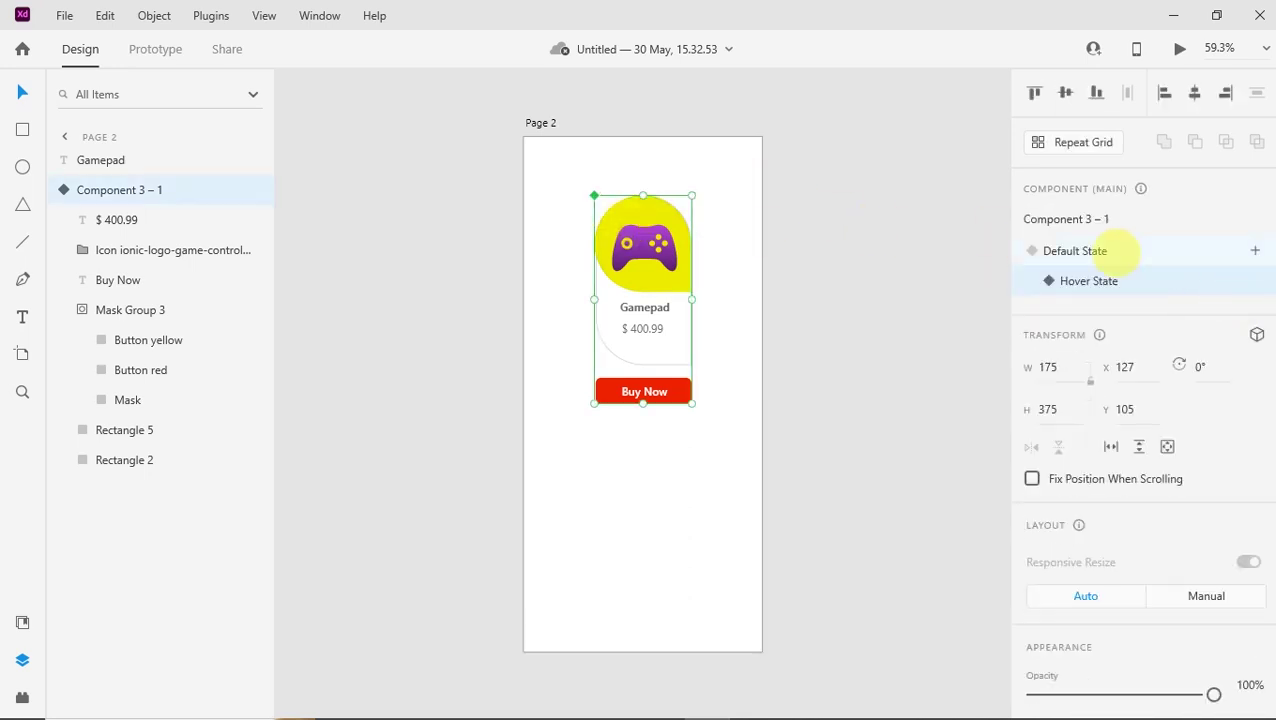
click(1117, 252)
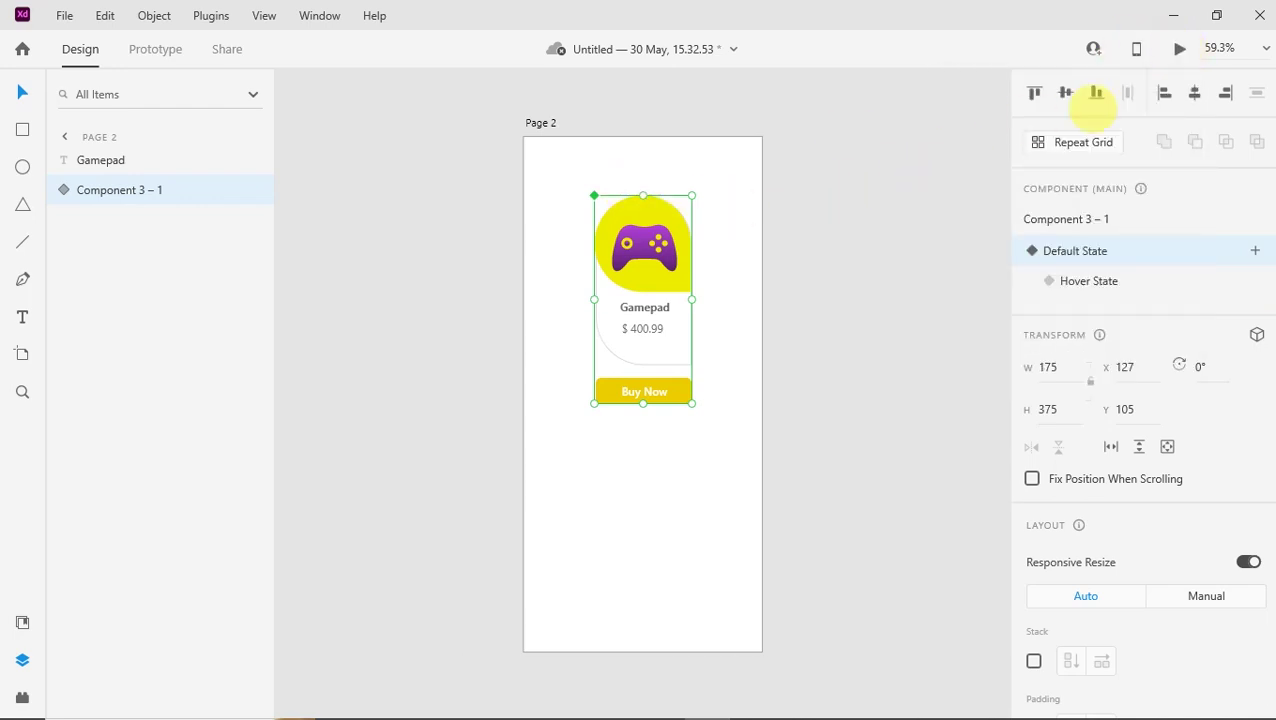
click(1181, 48)
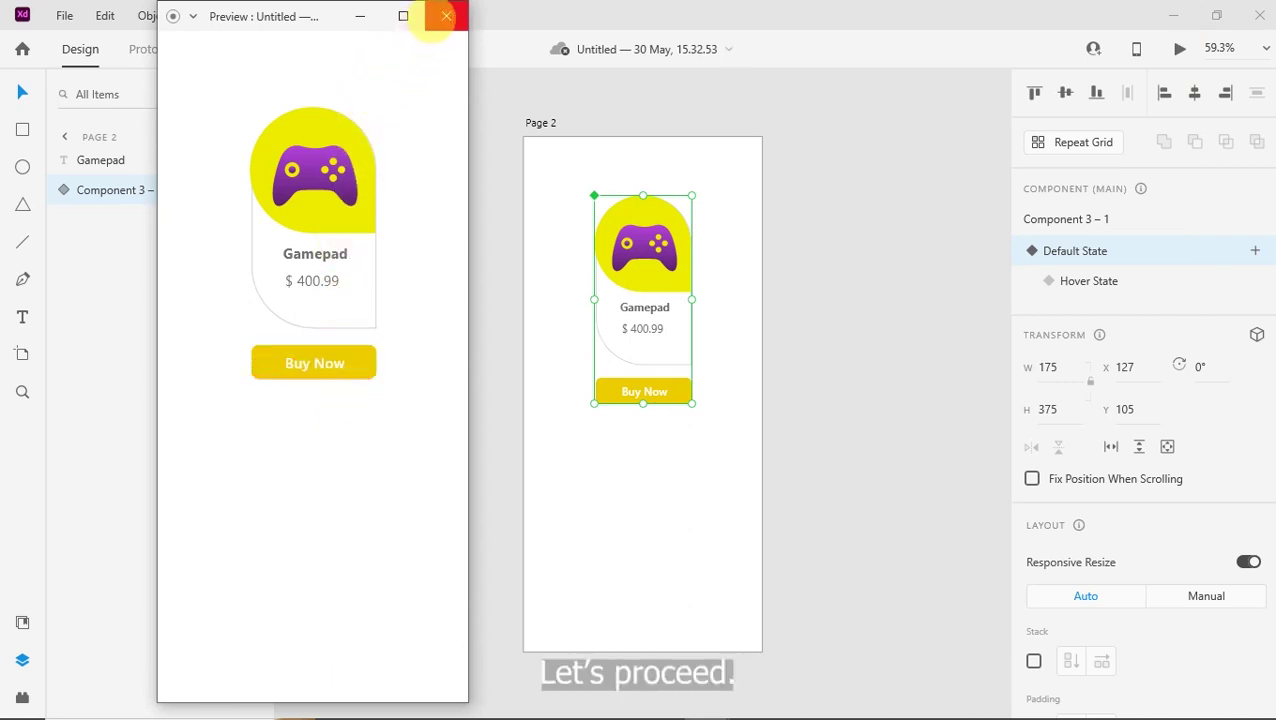
click(440, 20)
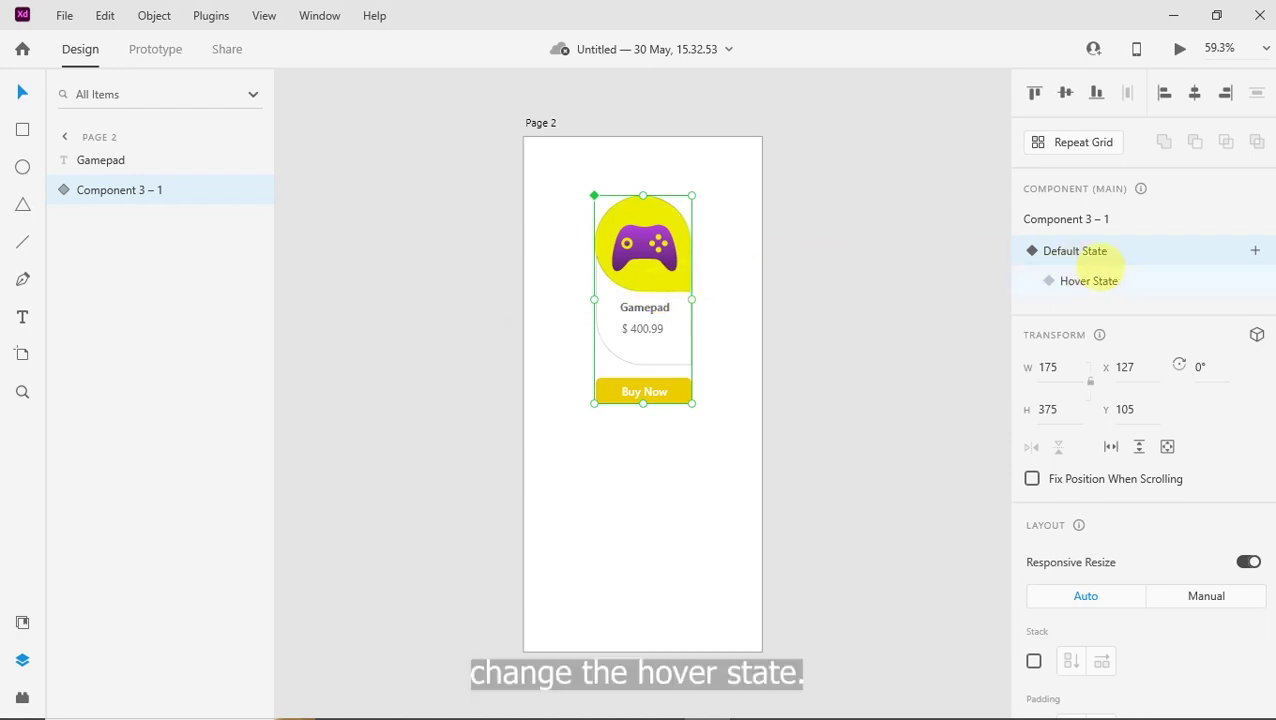
In the Hover State, fill the circle behind the gamepad icon red
click(1095, 281)
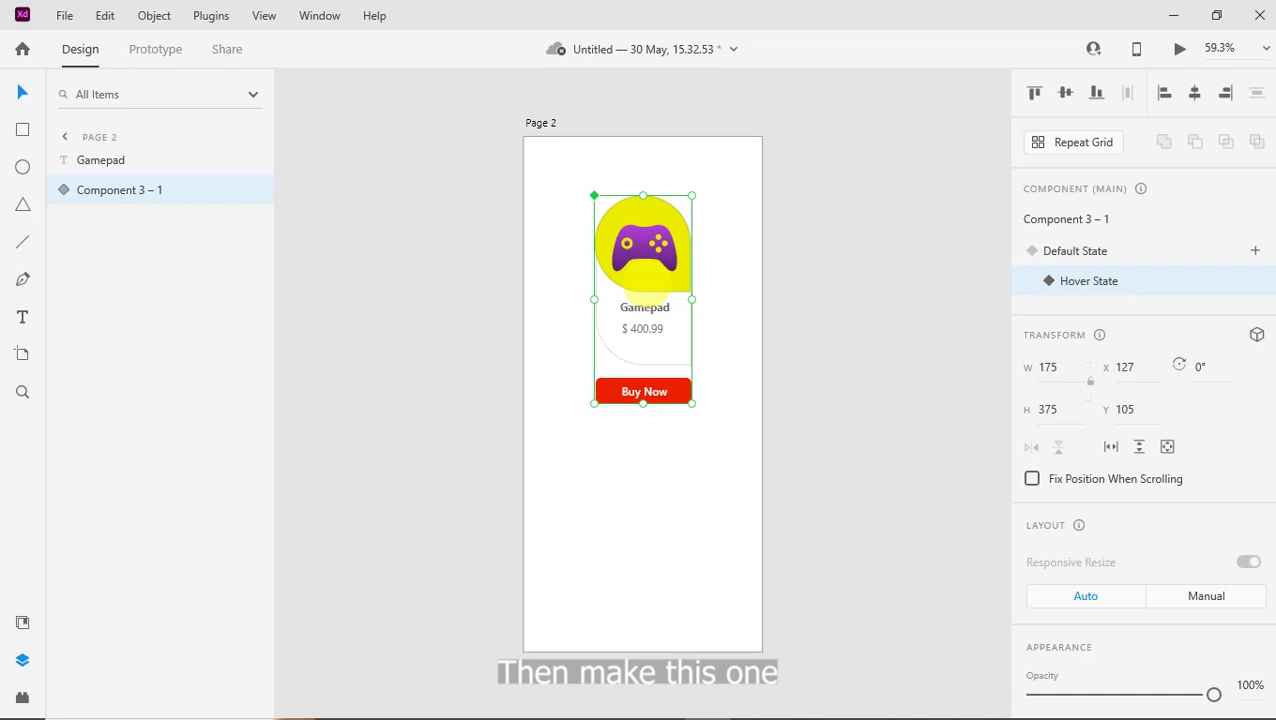
double_click(645, 285)
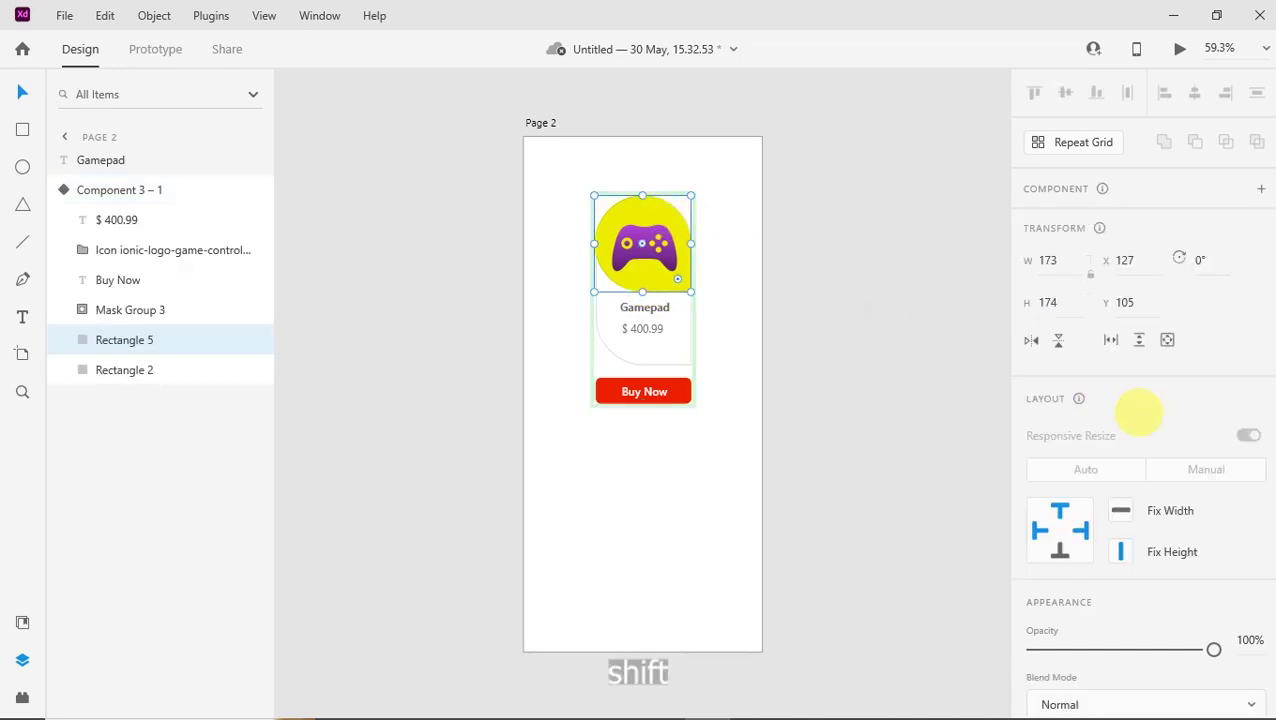
scroll(1140, 411, down, 3)
click(1071, 509)
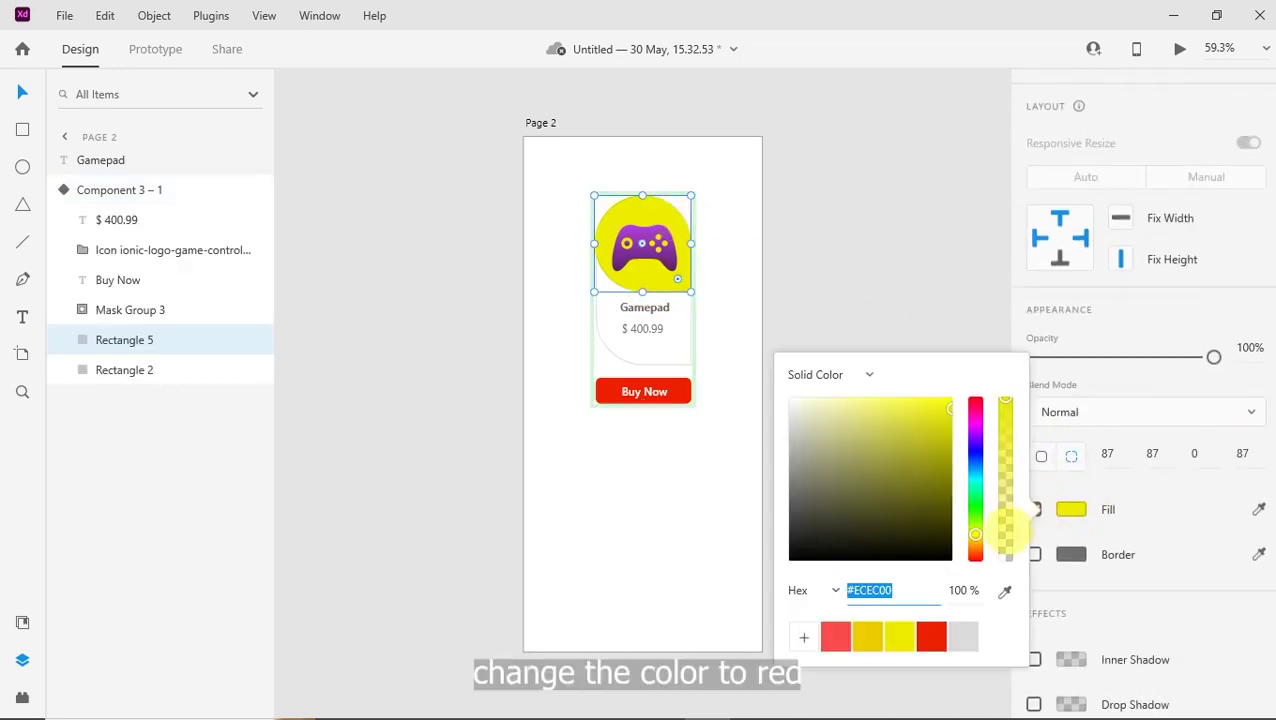
click(835, 637)
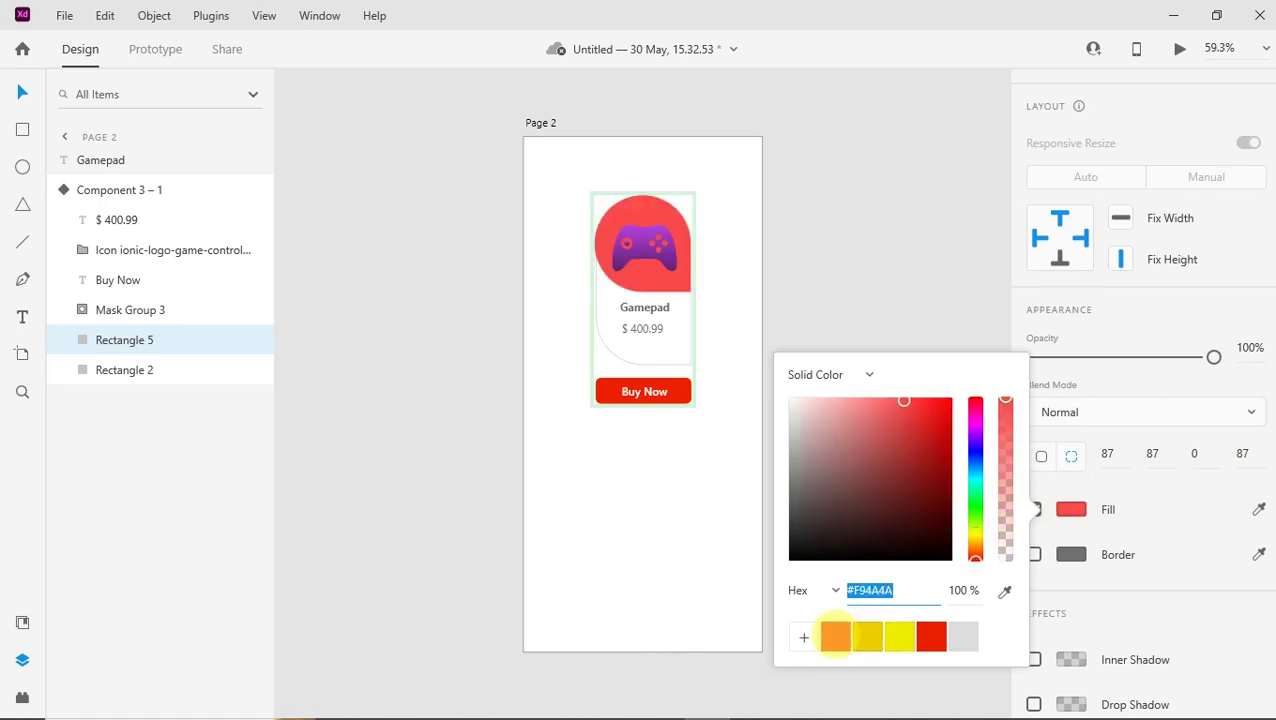
Slightly enlarge the gamepad icon and reposition it within the red circle
click(645, 248)
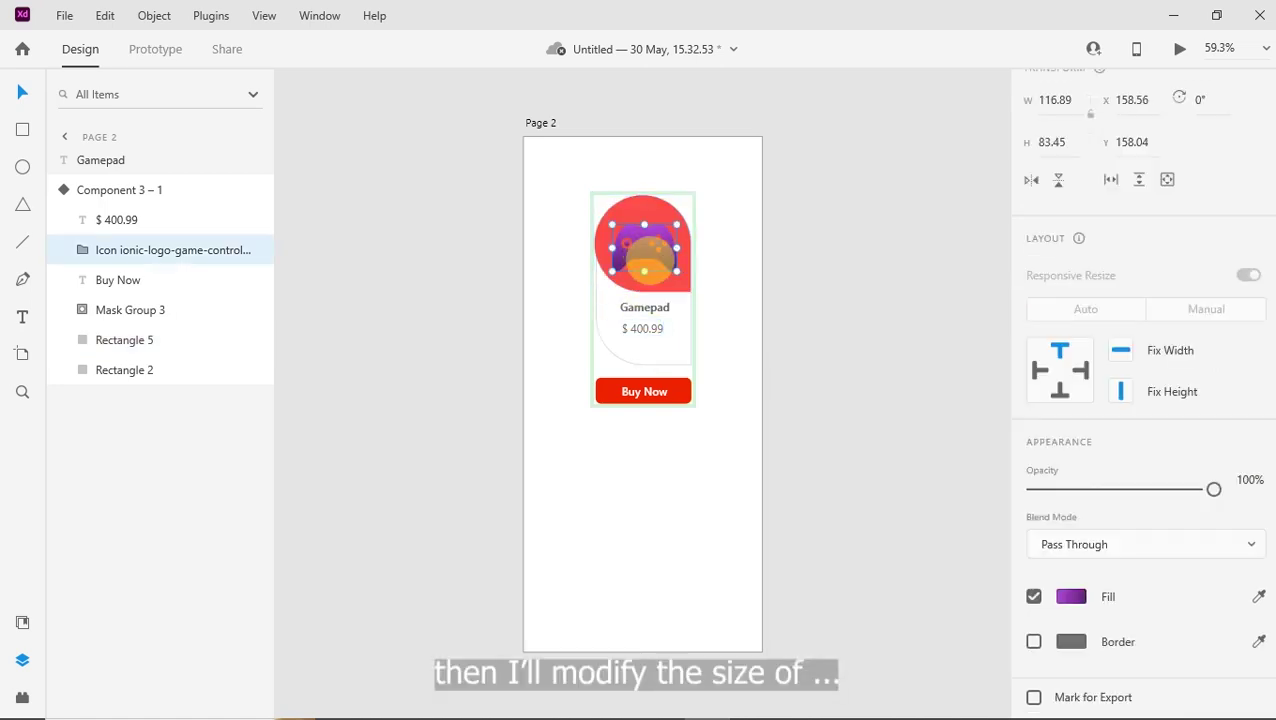
drag(678, 226, 672, 219)
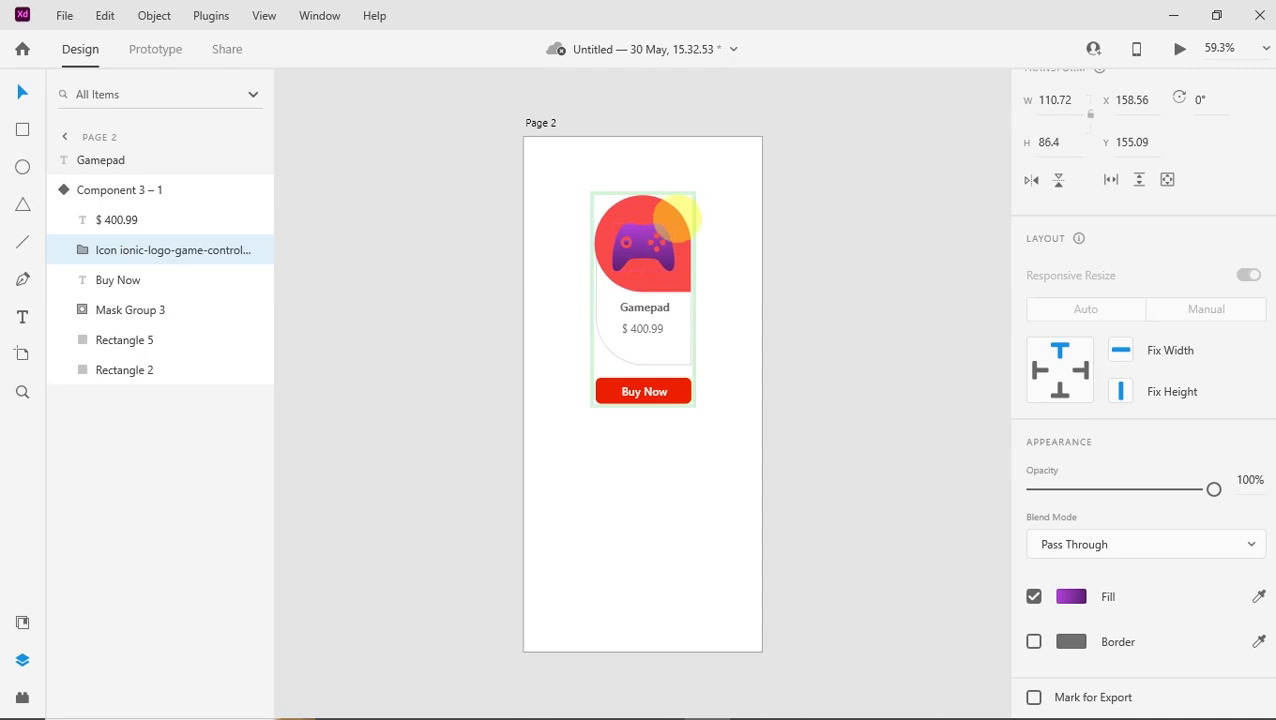
click(649, 240)
drag(649, 240, 643, 243)
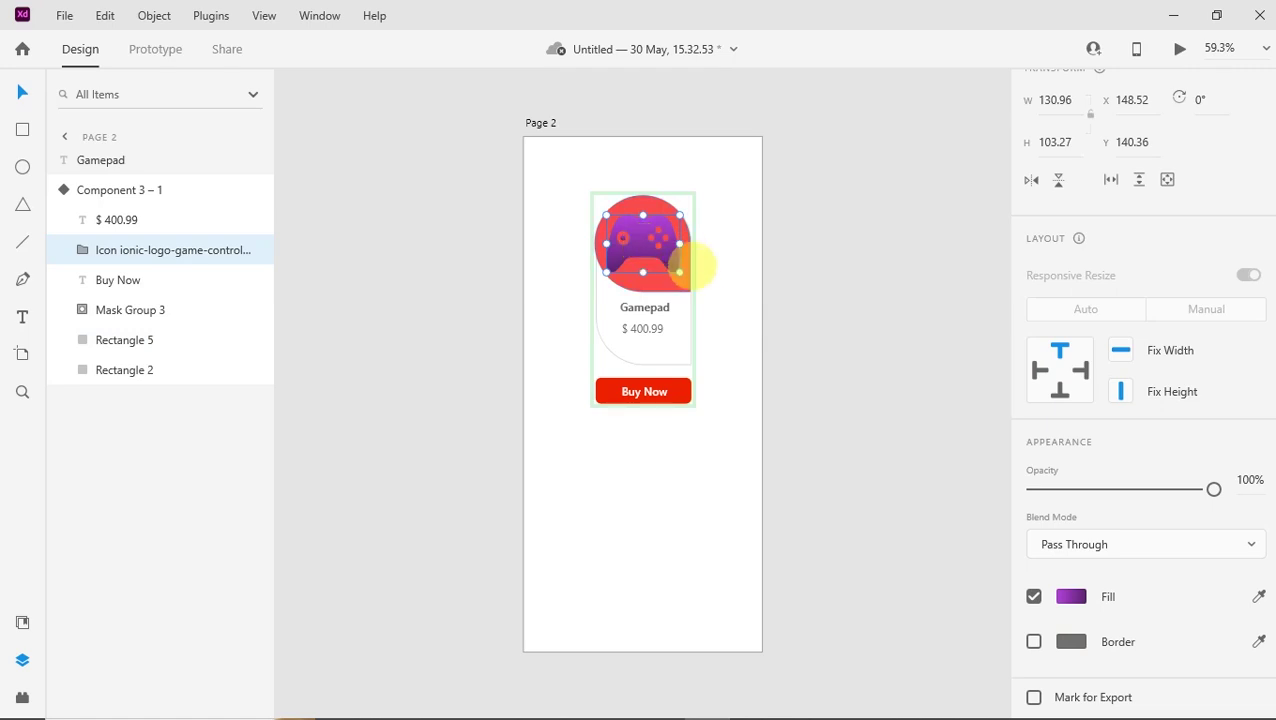
click(716, 258)
Undo the last three icon edits and put Component 3 – 1 back in Default State
key(ctrl+z)
key(ctrl+z)
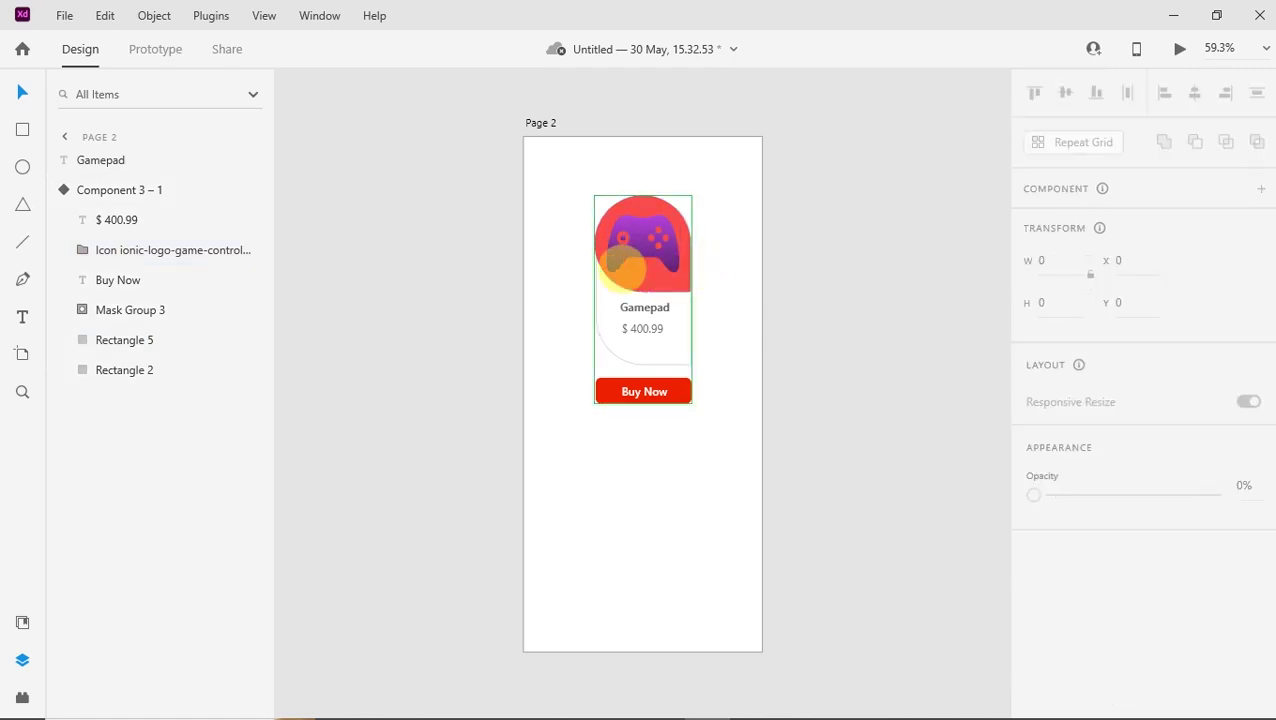
key(ctrl+z)
key(ctrl+shift+z)
key(ctrl+shift+z)
key(ctrl+shift+z)
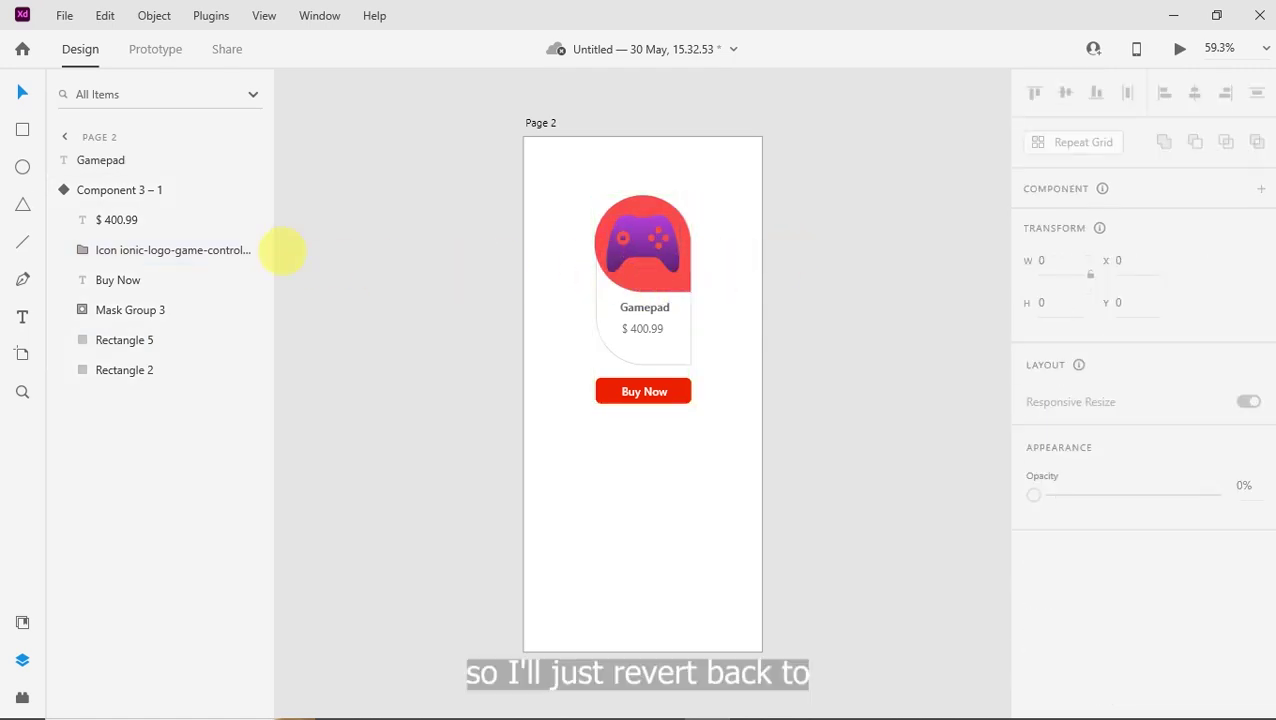
click(62, 189)
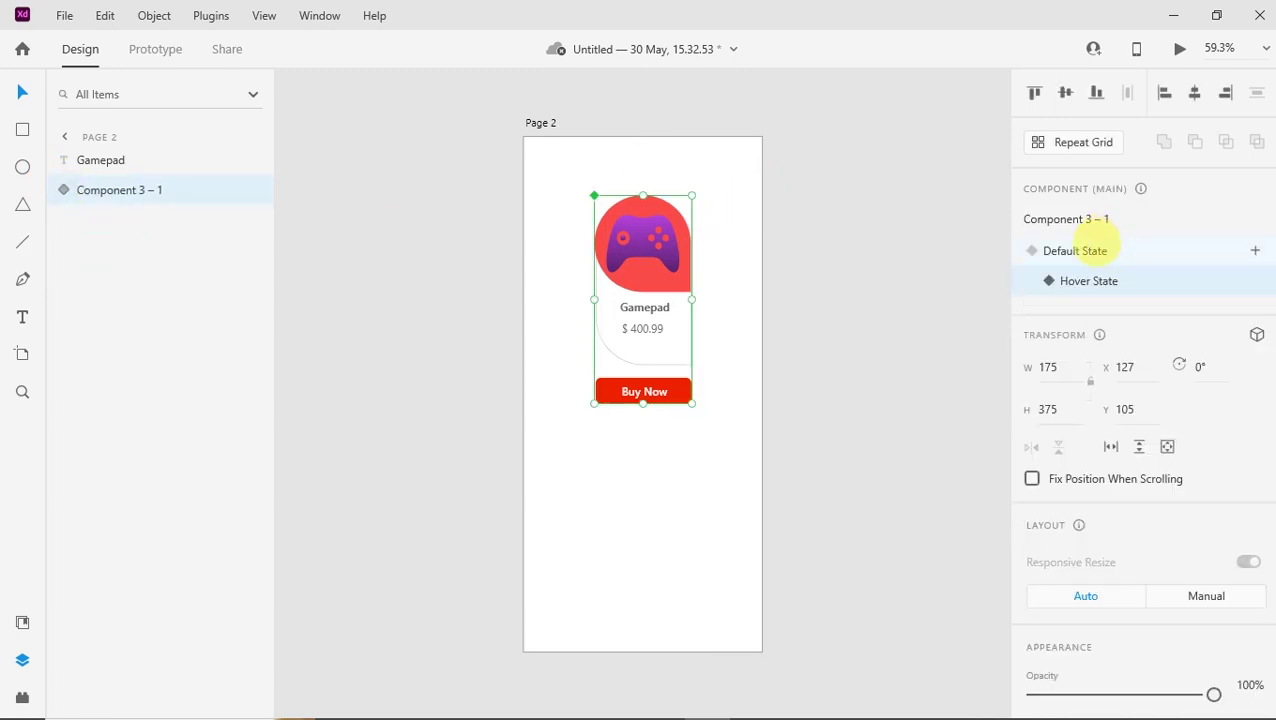
click(1096, 250)
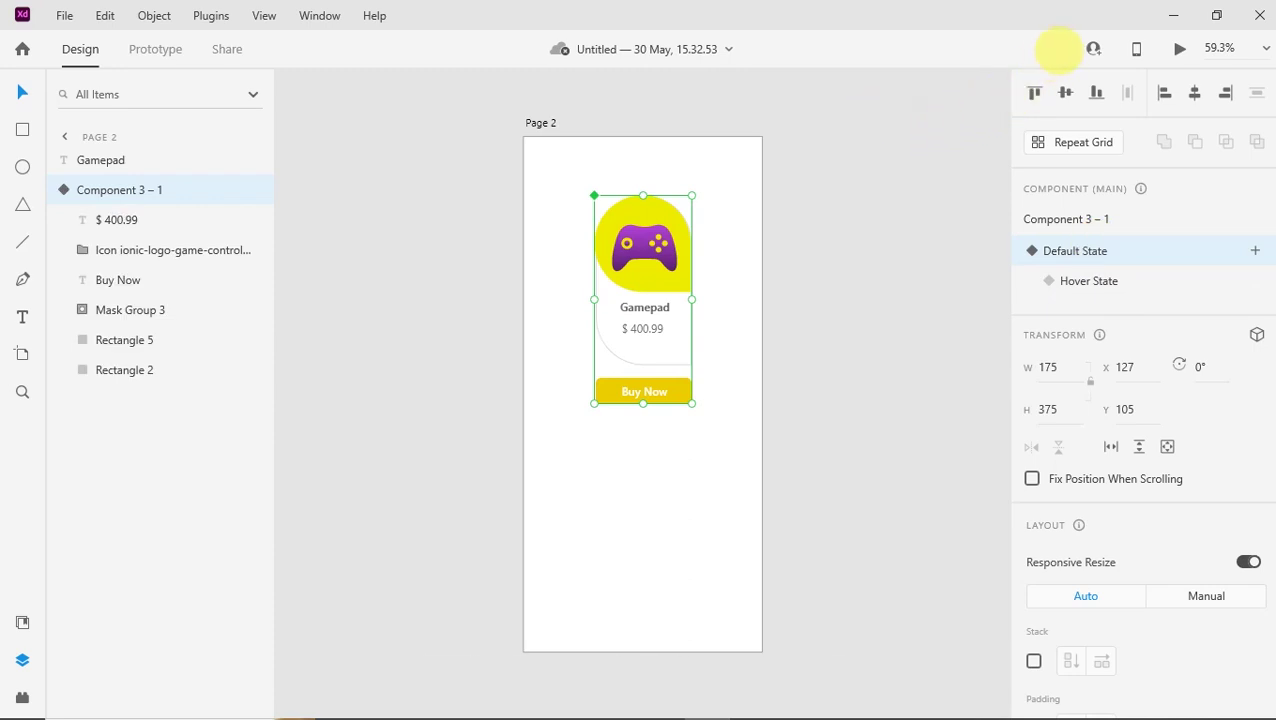
Launch the desktop preview and maximize the Preview window to full screen
click(1180, 48)
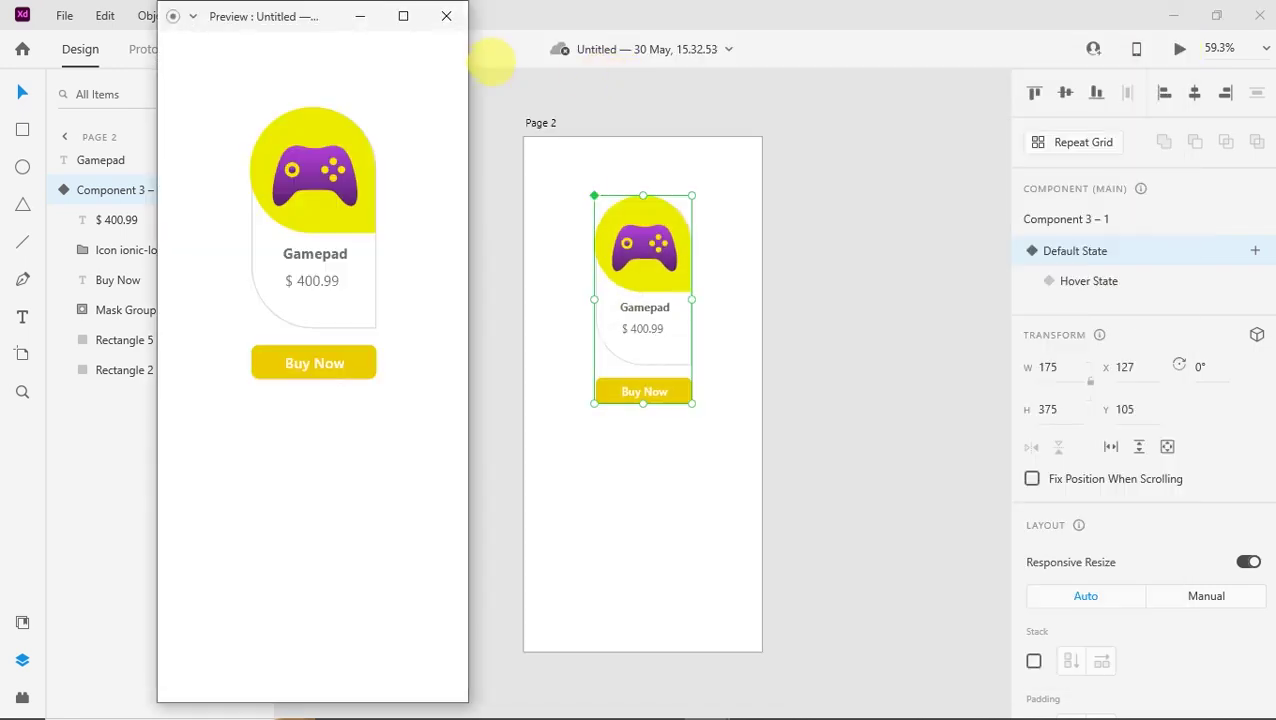
click(403, 16)
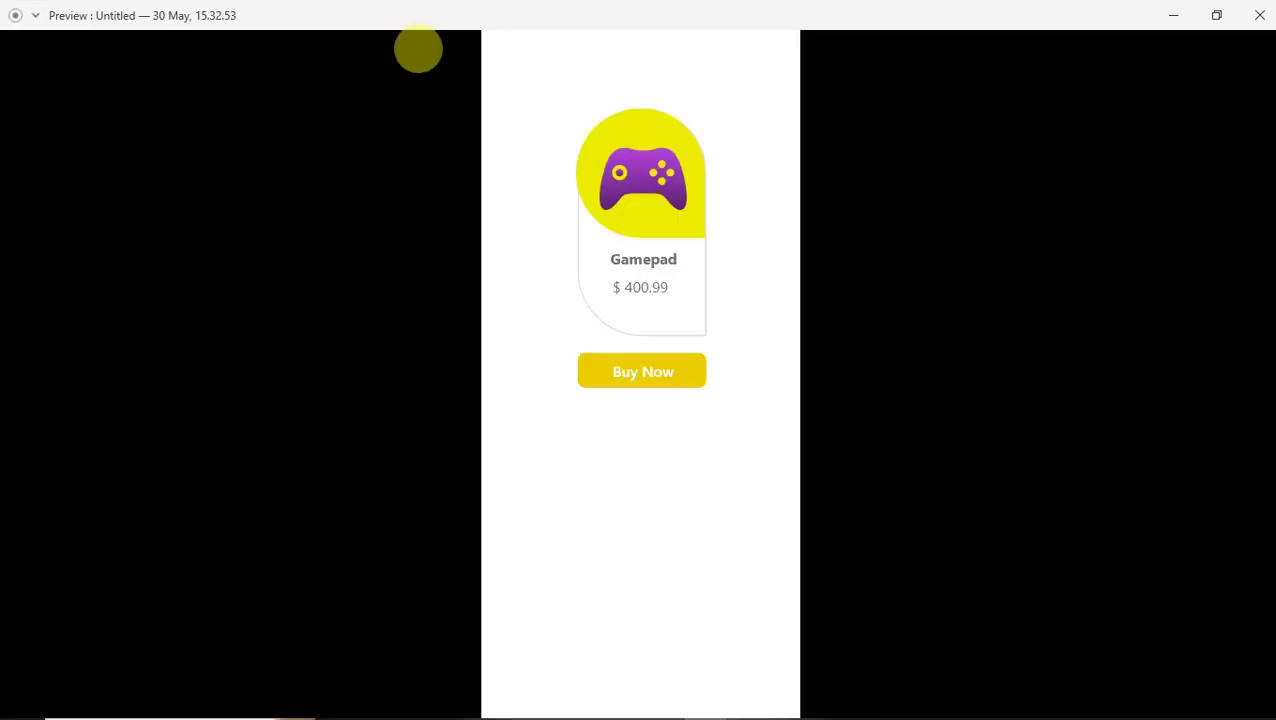